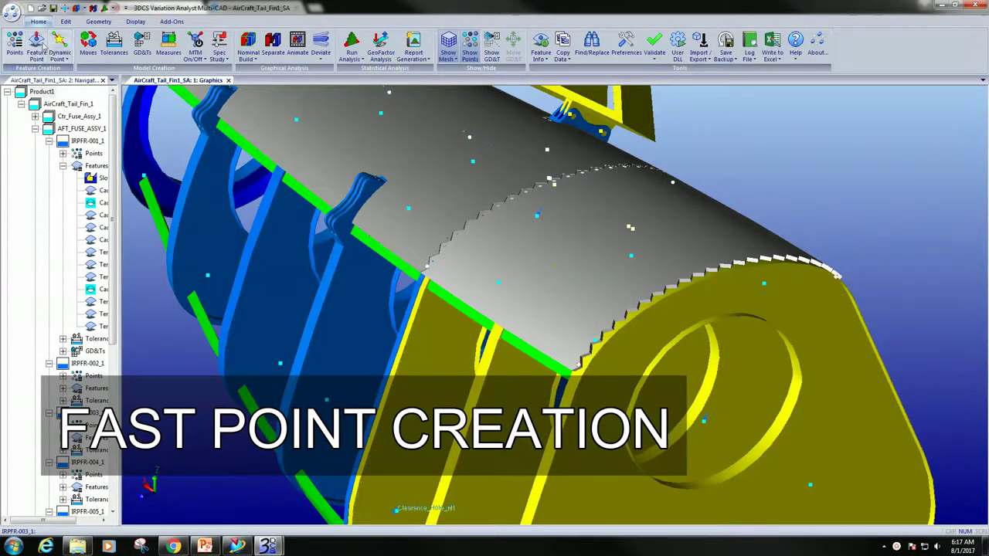
- Use Fast Creation to place seven feature points, including Pt6–Pt9, on the tail skin surface
click(36, 46)
click(114, 69)
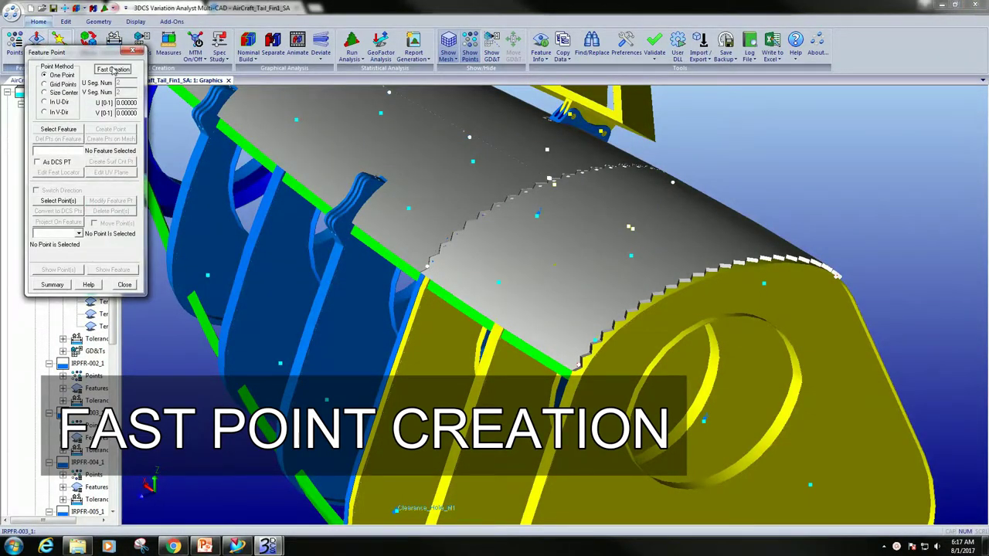
click(548, 314)
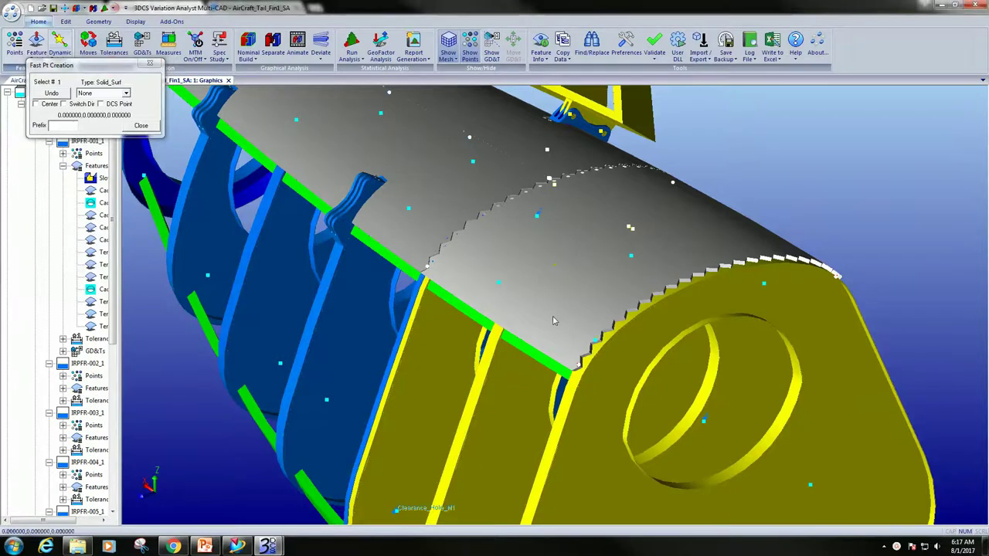
click(681, 263)
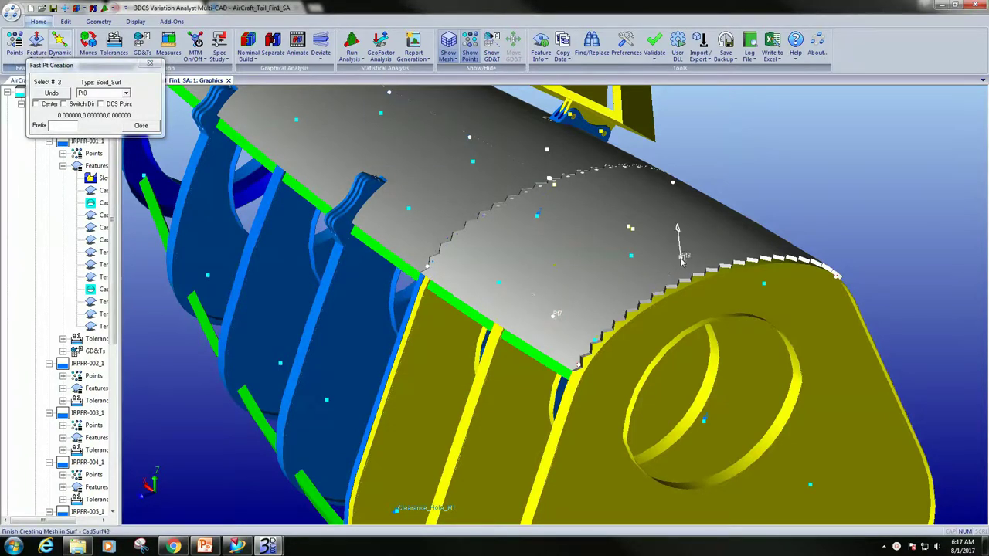
click(471, 205)
click(619, 346)
click(578, 360)
click(529, 352)
click(498, 361)
click(133, 127)
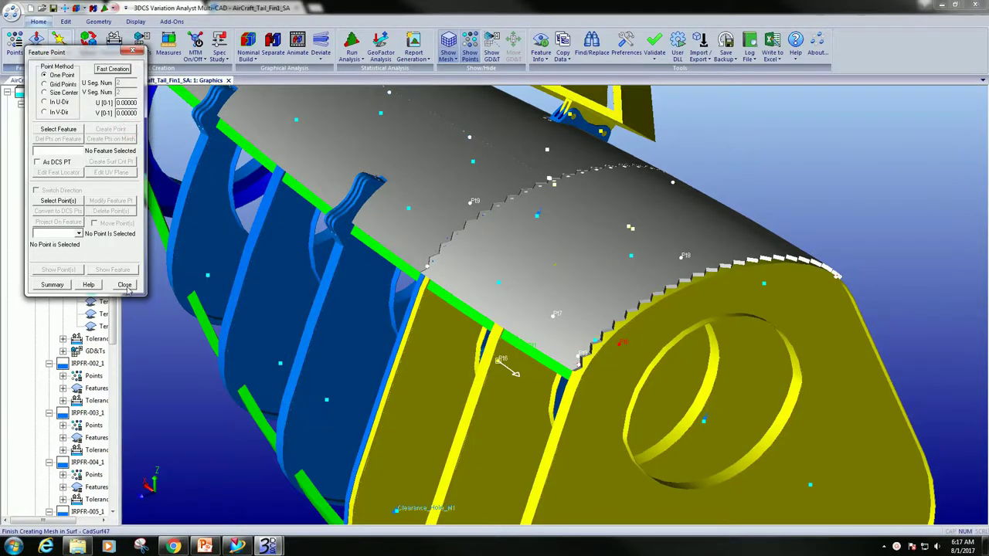
click(125, 285)
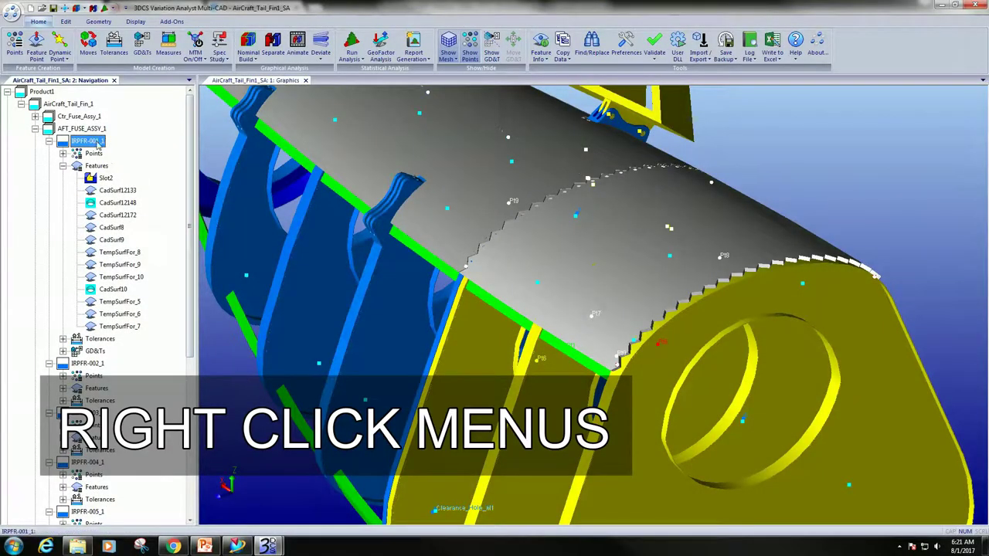
right_click(98, 145)
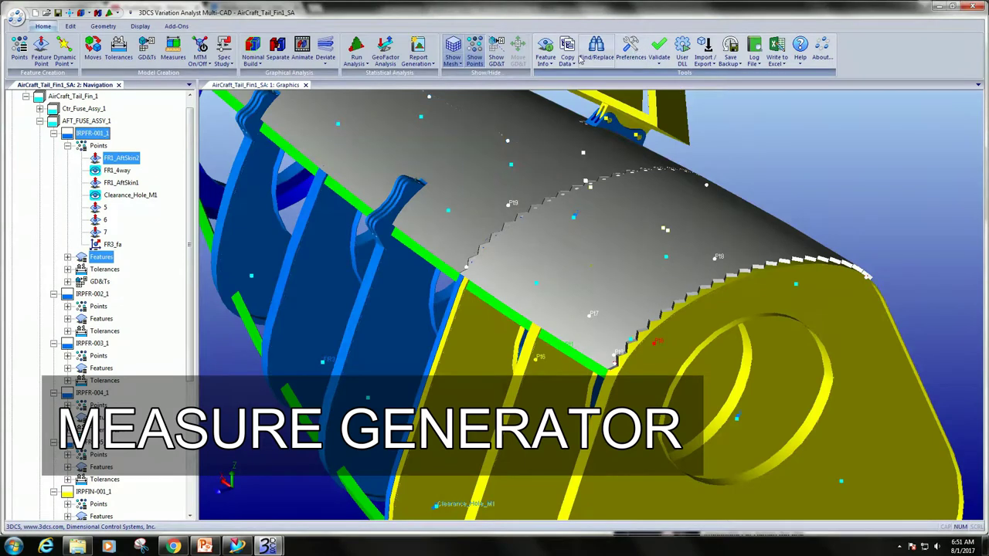
- Use Measure Generator to create X, Y, Z measures for FR1_AftSkin2 through FR1_AftSkin1 on IRPFR-001_1
click(579, 62)
click(576, 87)
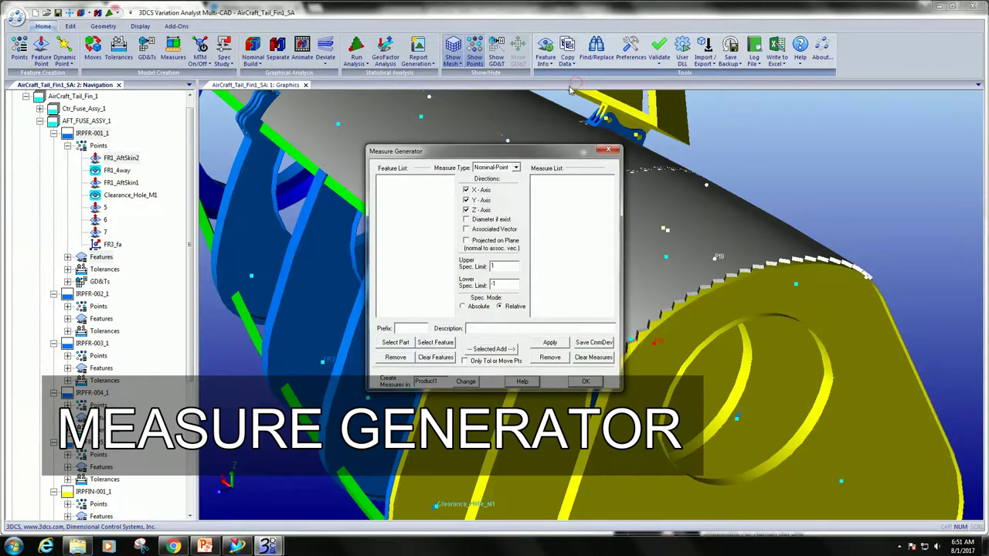
click(388, 343)
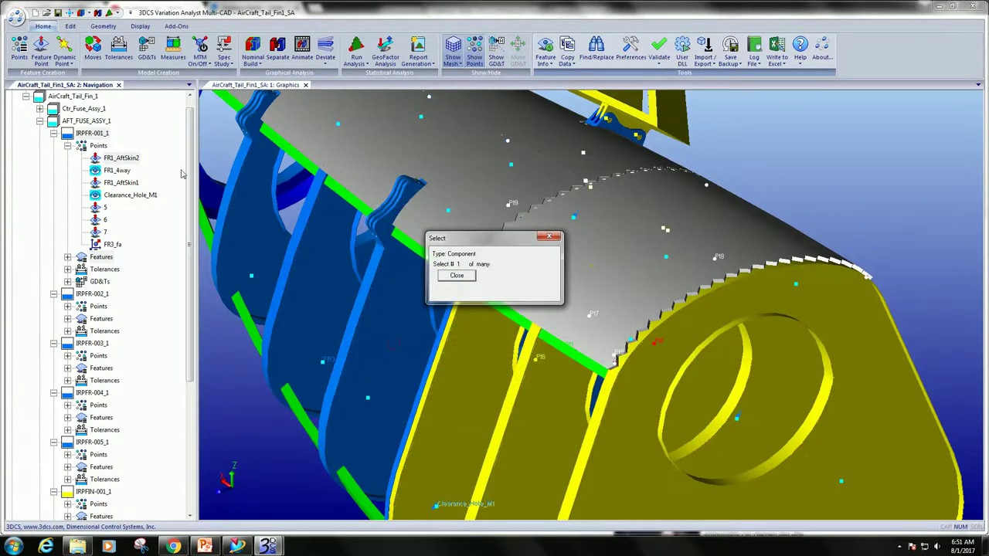
click(96, 136)
click(456, 276)
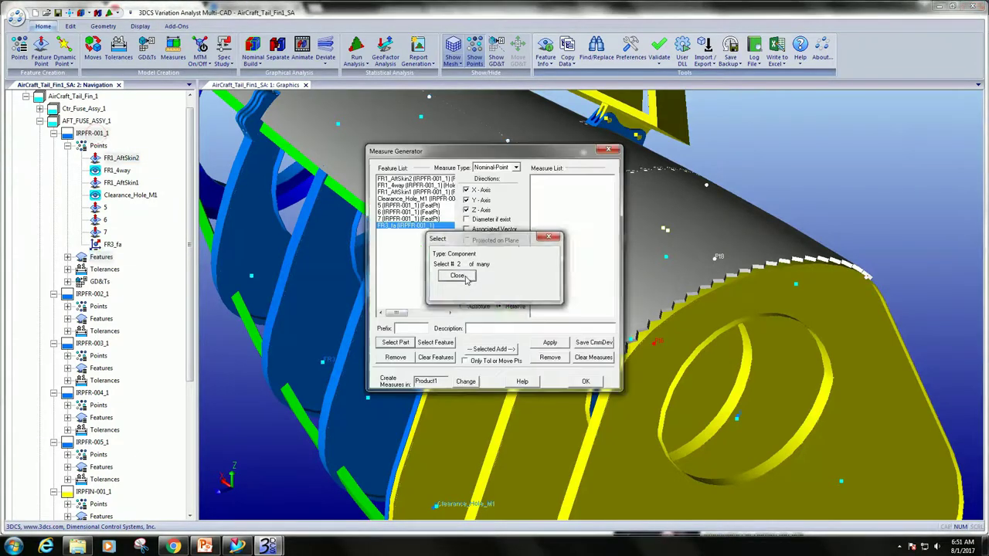
click(408, 180)
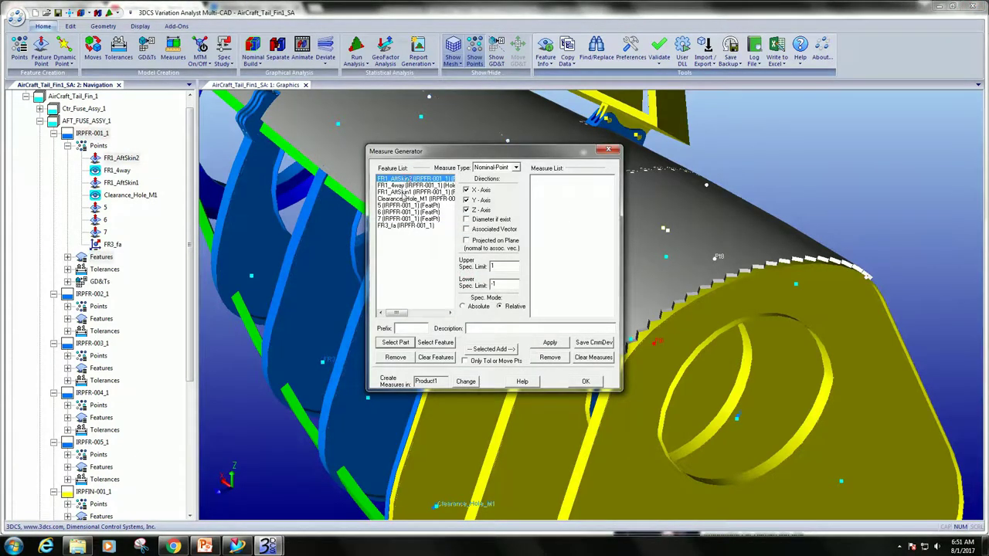
shift+click(402, 192)
click(474, 352)
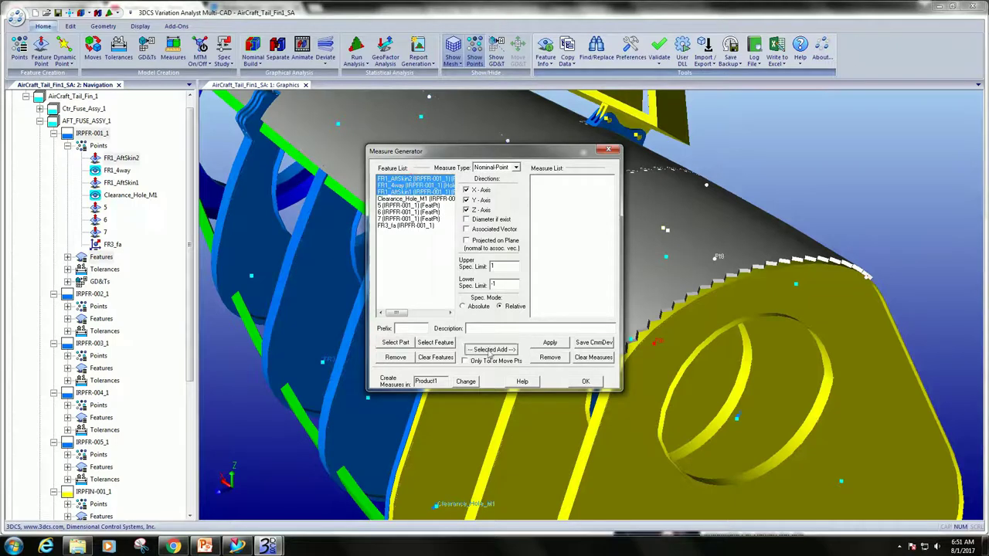
click(585, 384)
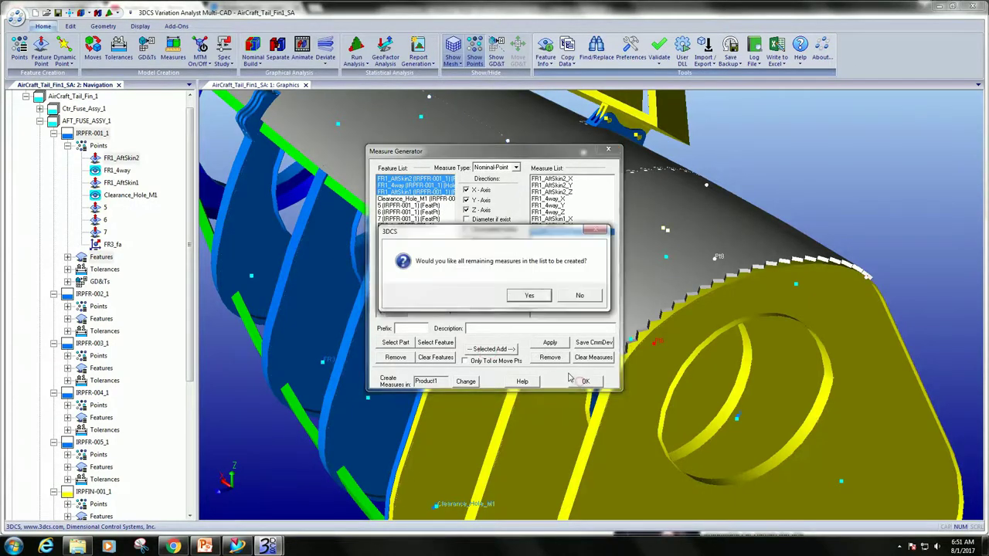
click(543, 293)
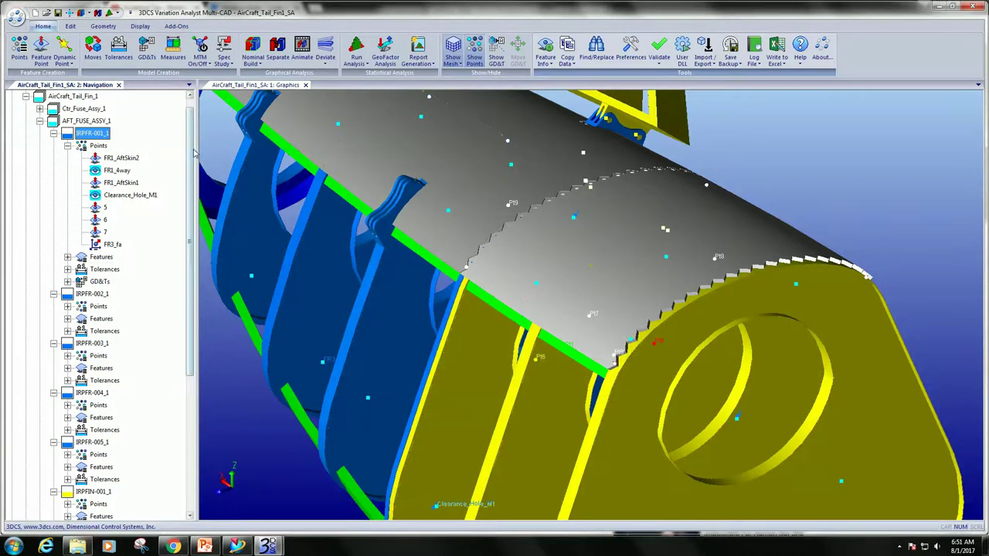
- Expand the Measures list and inspect the new measures, such as FR1_AftSkin2_Y
scroll(124, 310, down, 3)
scroll(124, 310, down, 3)
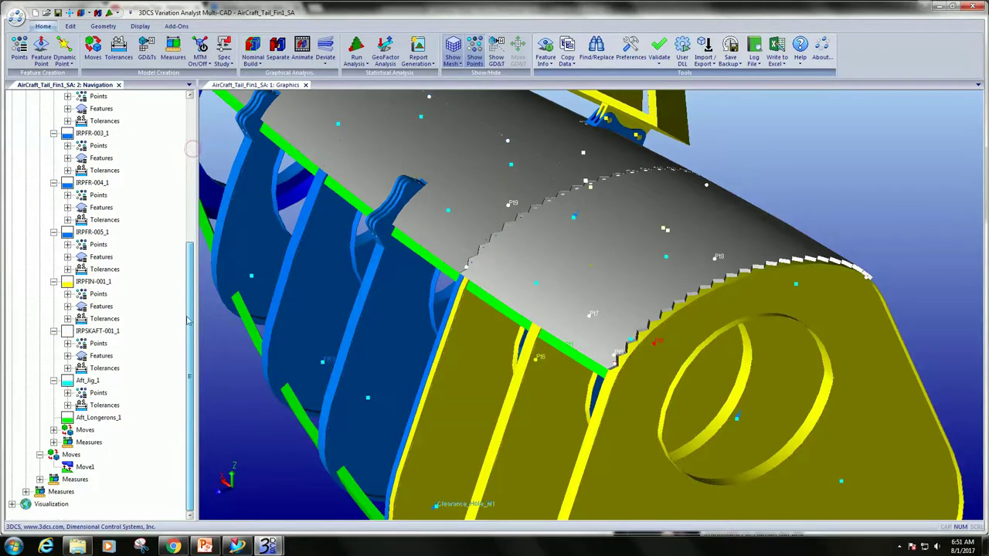
click(25, 491)
click(83, 417)
click(77, 467)
click(81, 479)
click(81, 491)
click(73, 504)
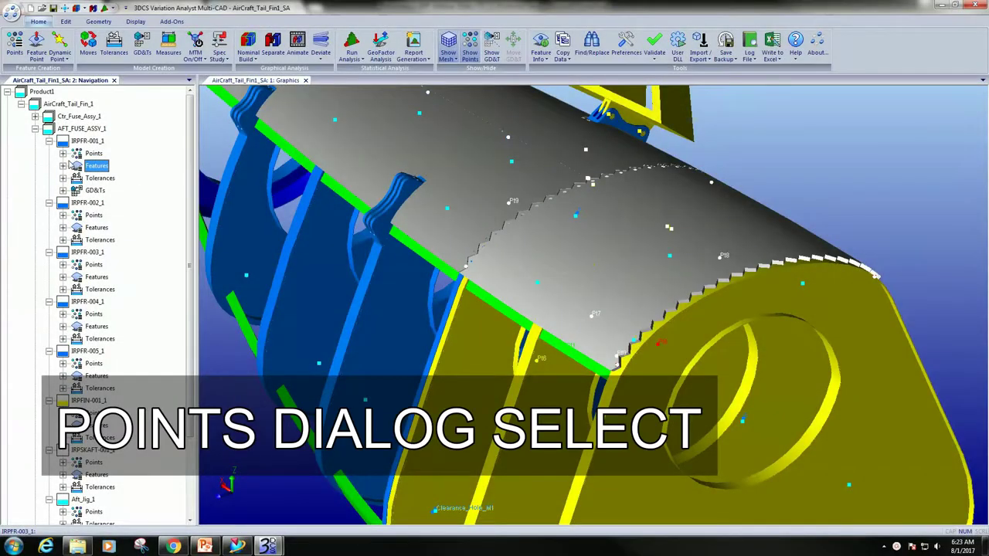
- In the IRPFR-001_1 points table, add the FR3_fa point picked on the blue frame
click(63, 154)
click(117, 165)
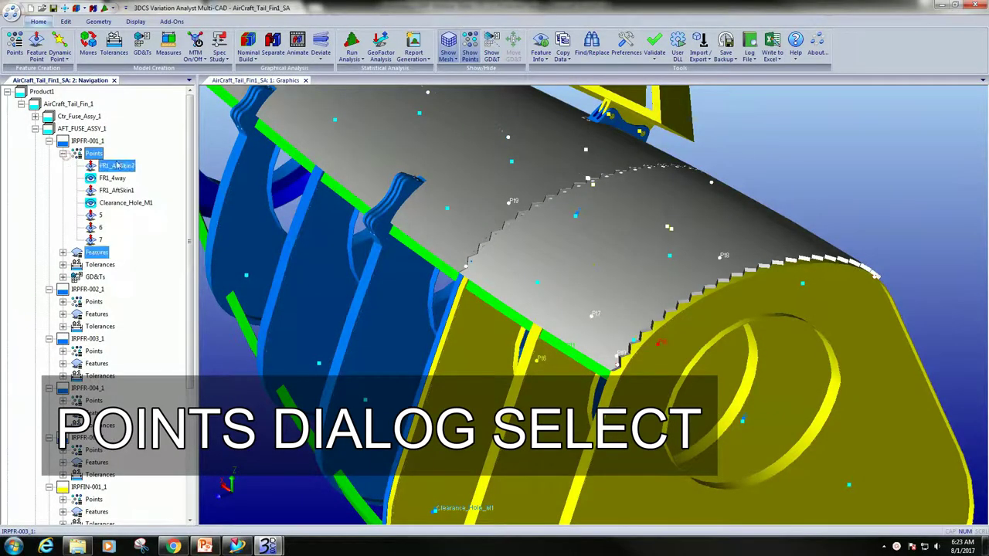
double_click(116, 166)
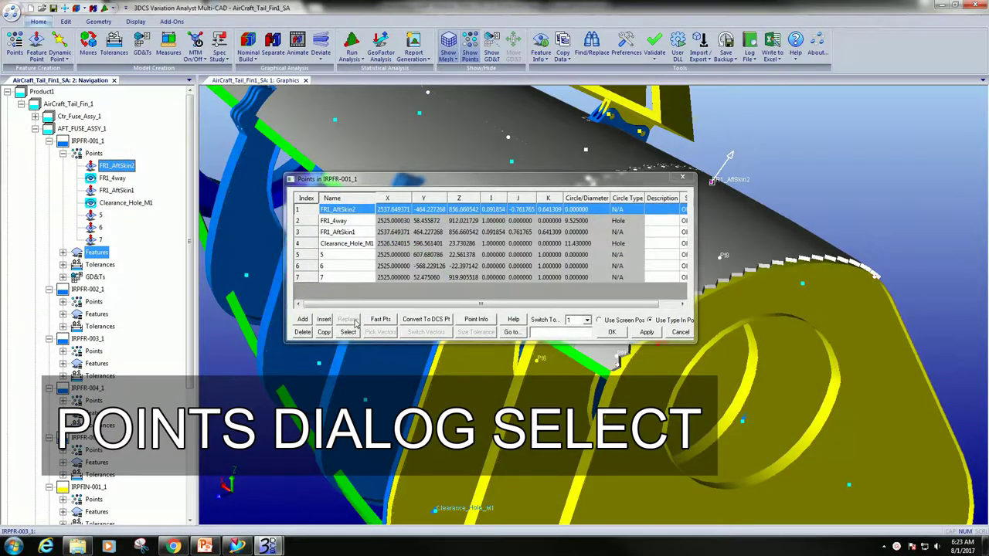
click(347, 331)
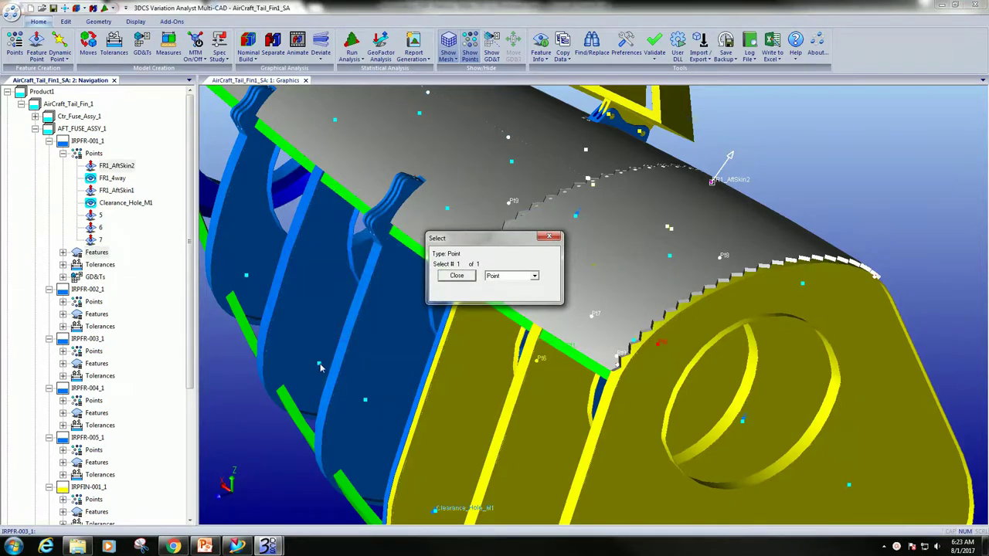
click(320, 366)
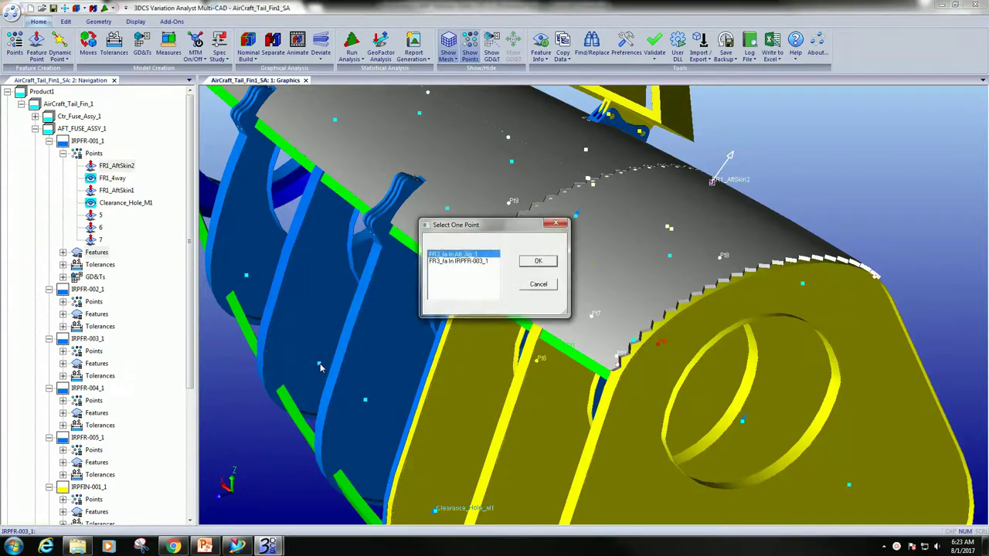
click(535, 263)
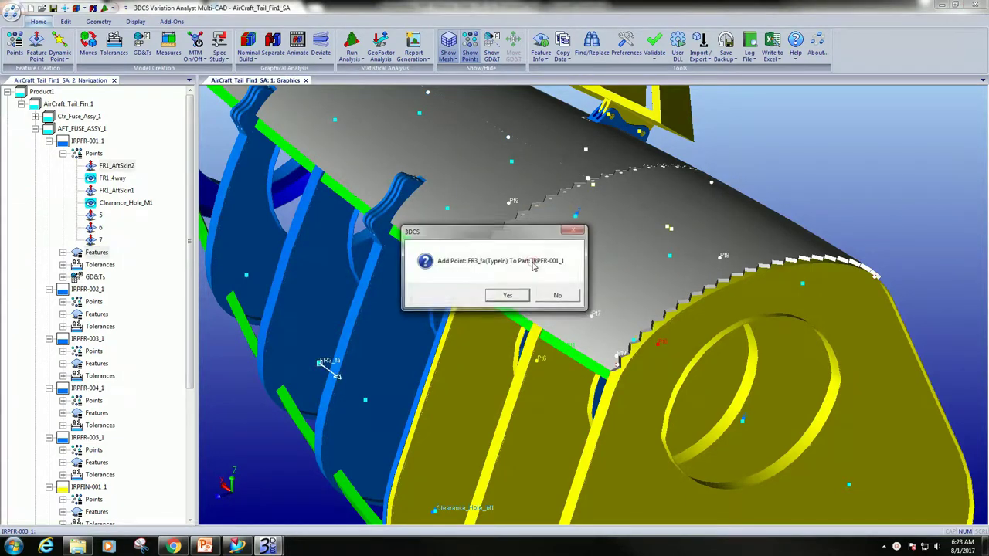
click(503, 300)
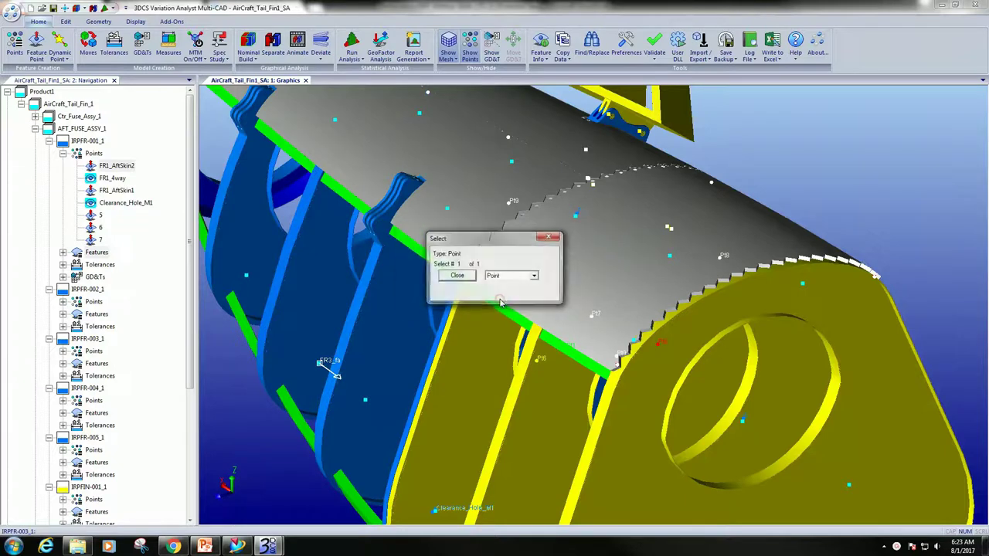
click(548, 237)
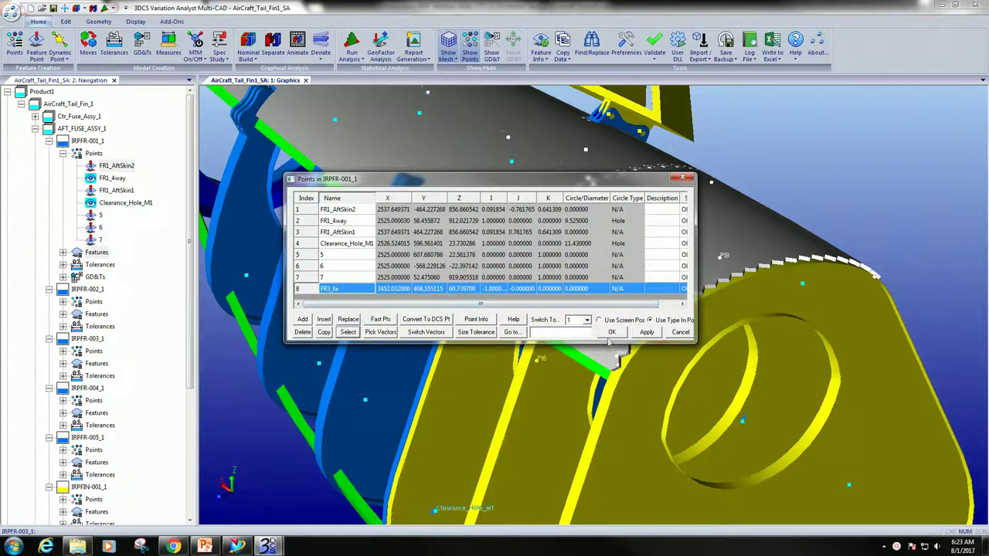
click(612, 332)
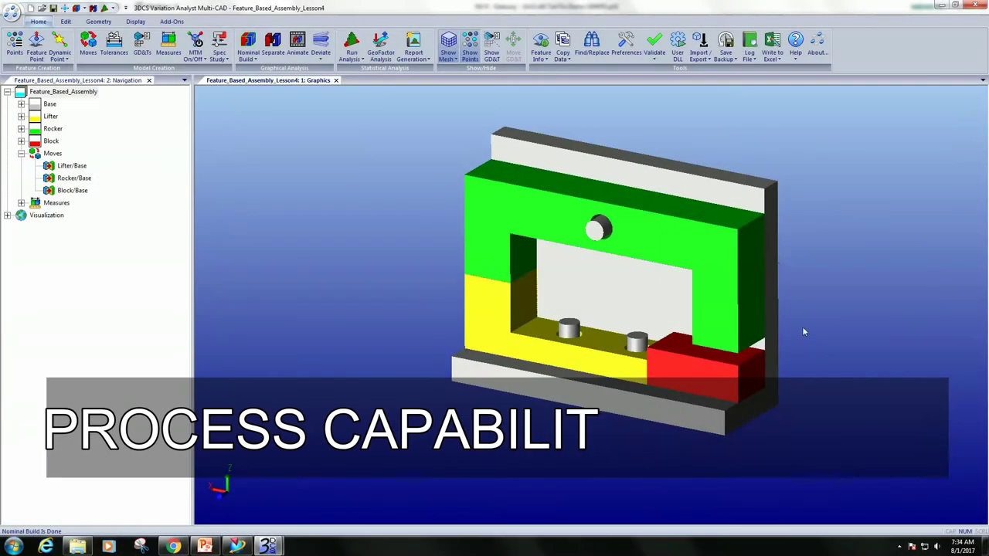
- Link the model to the DCS_PCDB.csv process capability database file
click(702, 57)
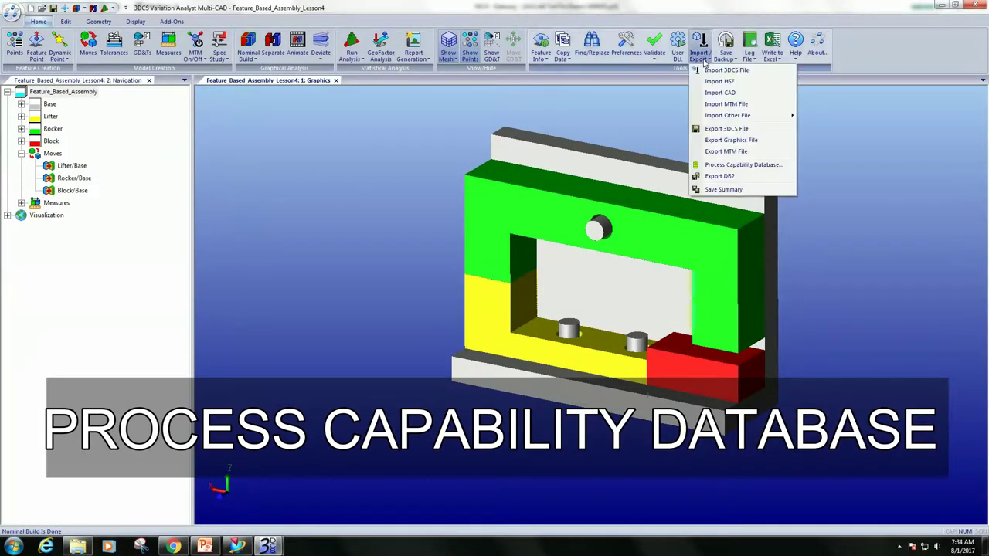
click(720, 164)
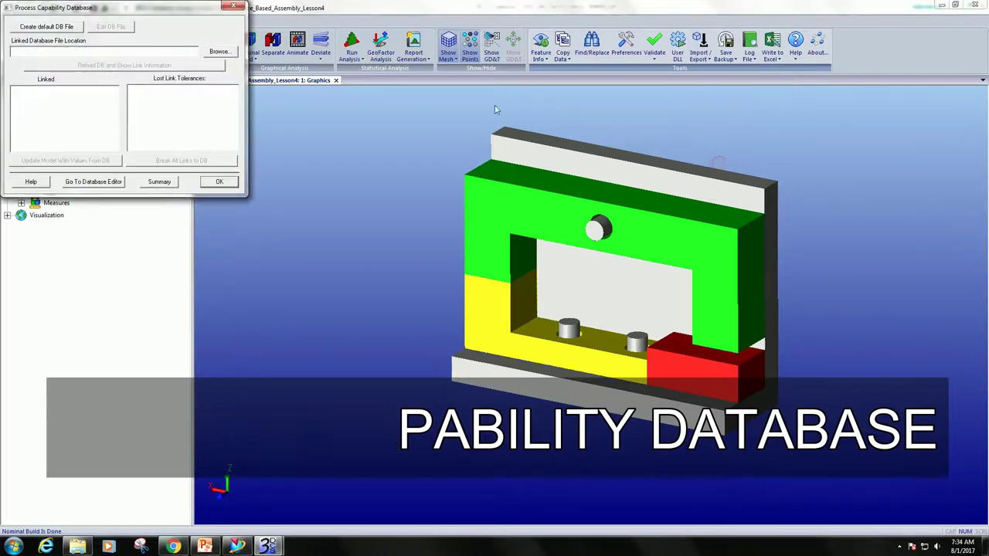
click(219, 52)
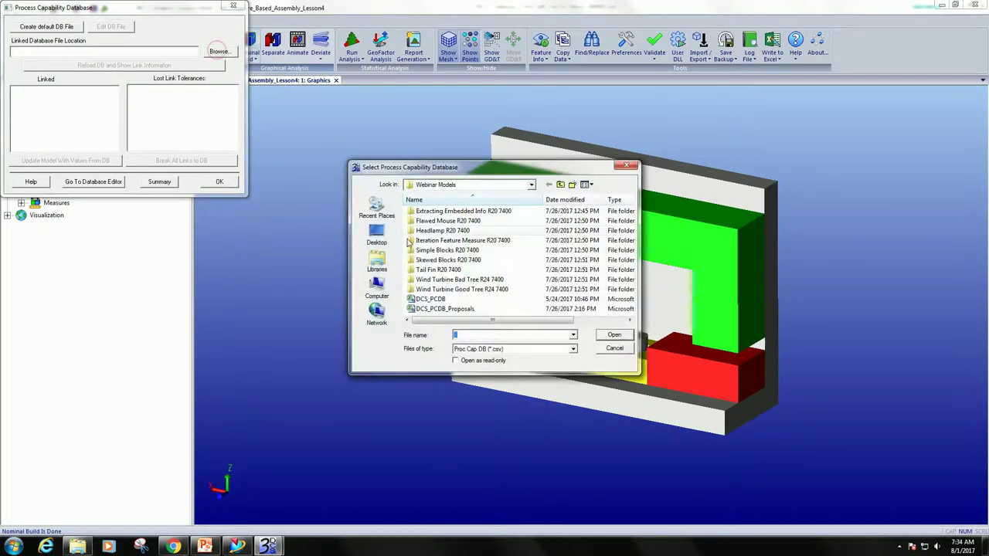
click(429, 300)
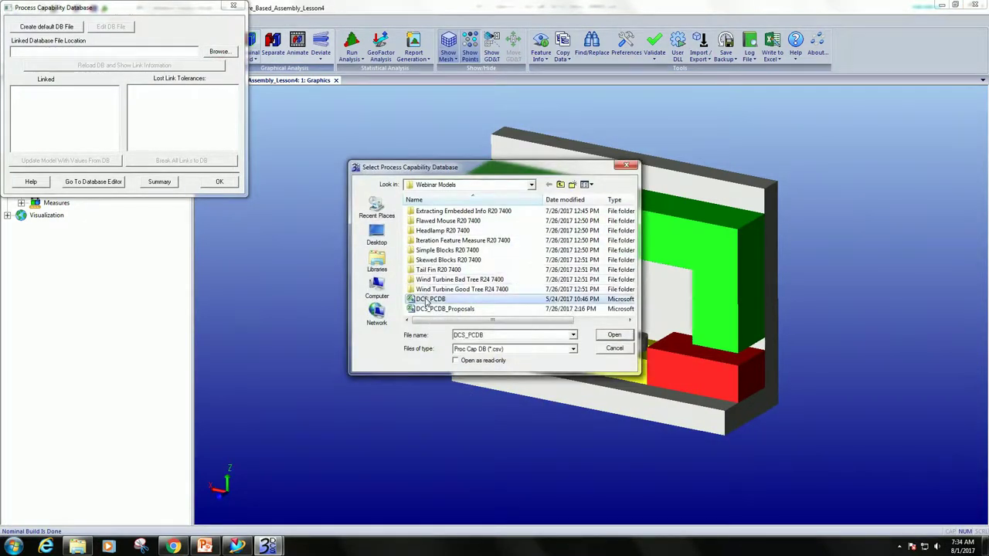
click(615, 335)
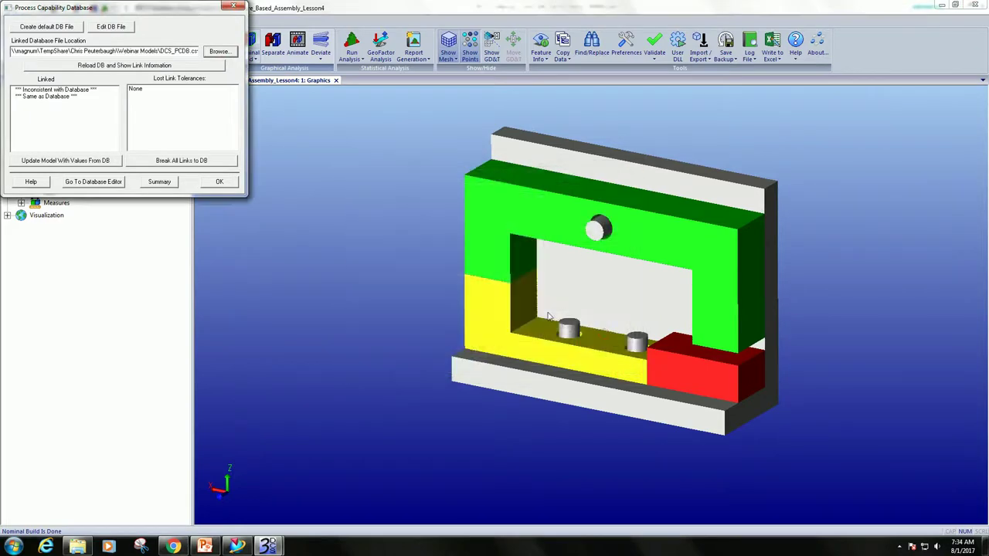
- Review the DCS_PCDB database contents in Excel, then close the spreadsheet
click(110, 27)
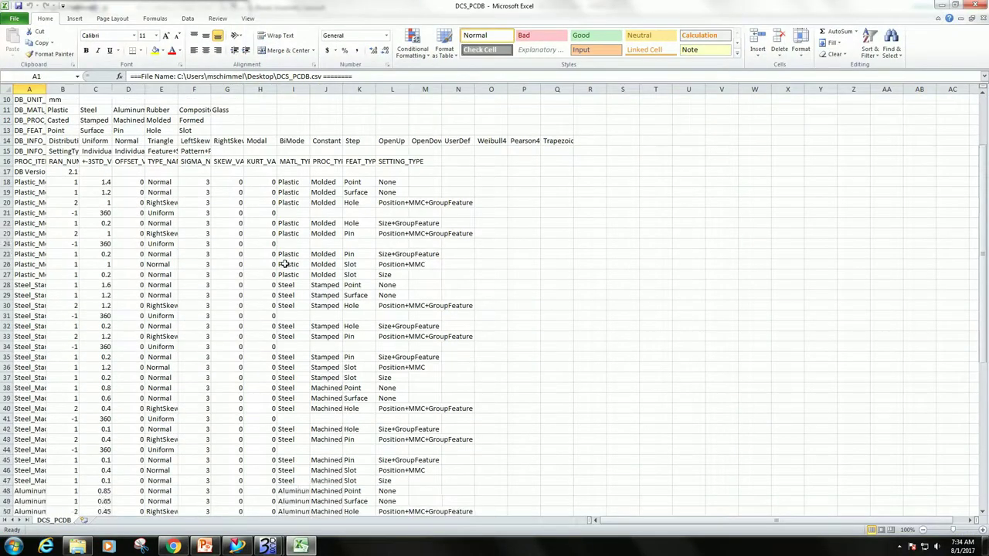
scroll(284, 265, down, 5)
scroll(284, 264, down, 2)
scroll(284, 267, down, 4)
scroll(283, 270, down, 5)
scroll(283, 272, down, 9)
scroll(283, 270, up, 6)
scroll(283, 270, up, 4)
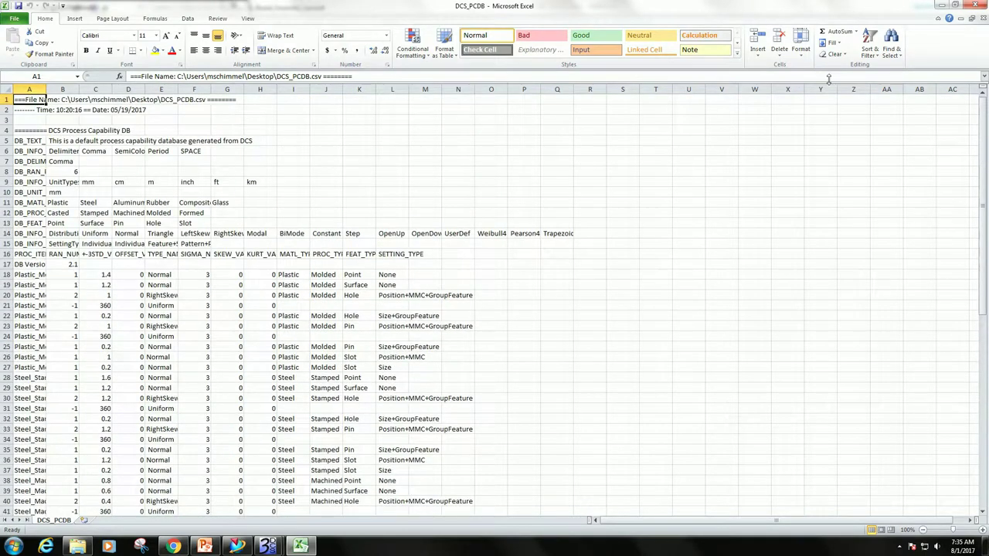
click(972, 5)
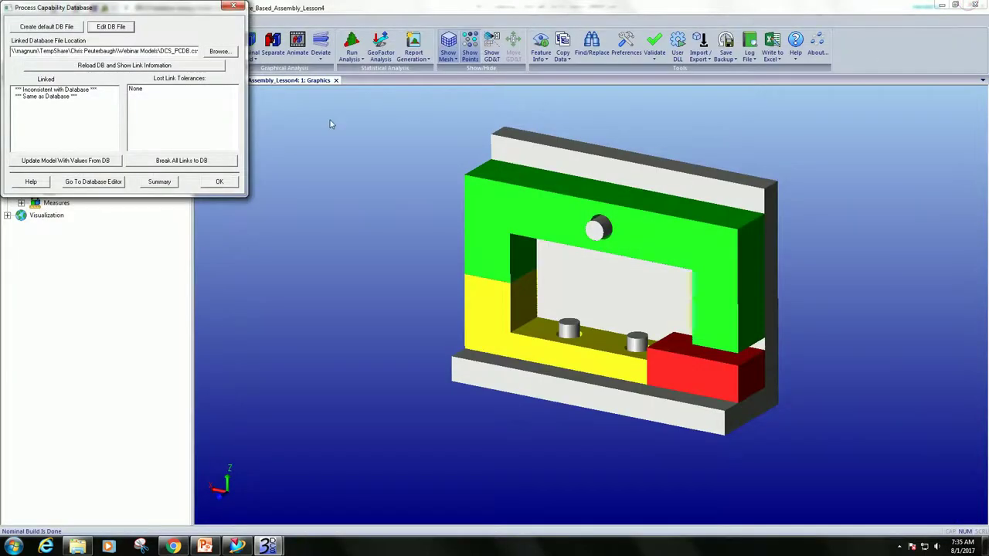
- Close the database settings and open the Base part's Profile tolerance for editing
click(215, 182)
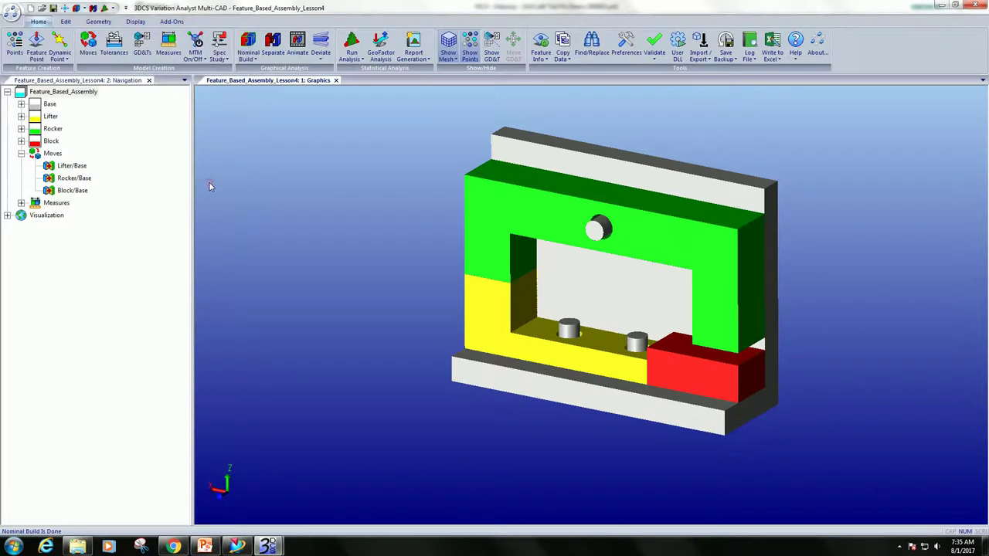
click(21, 104)
click(35, 129)
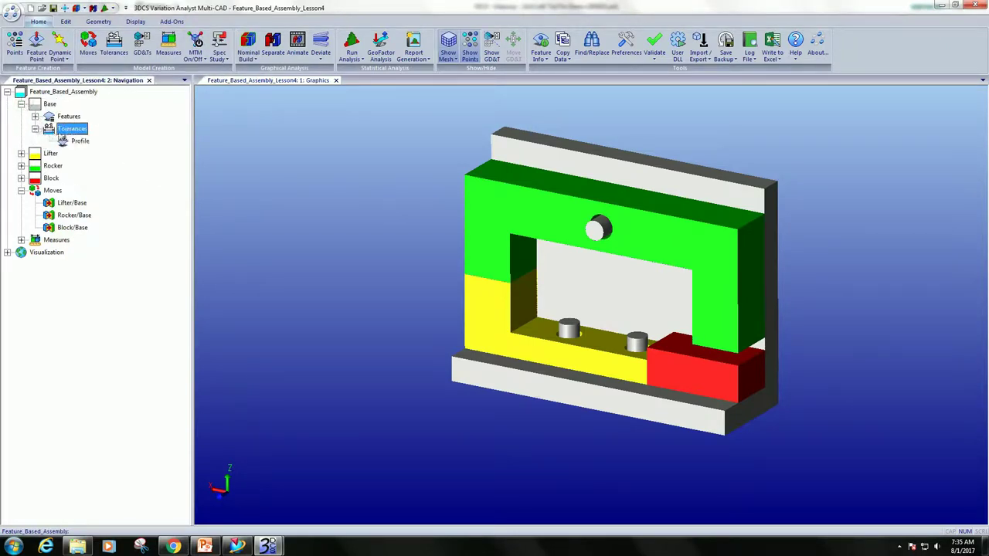
double_click(80, 141)
- Link the Profile tolerance to the Aluminum_Machined_Surface database entry and apply it
click(578, 281)
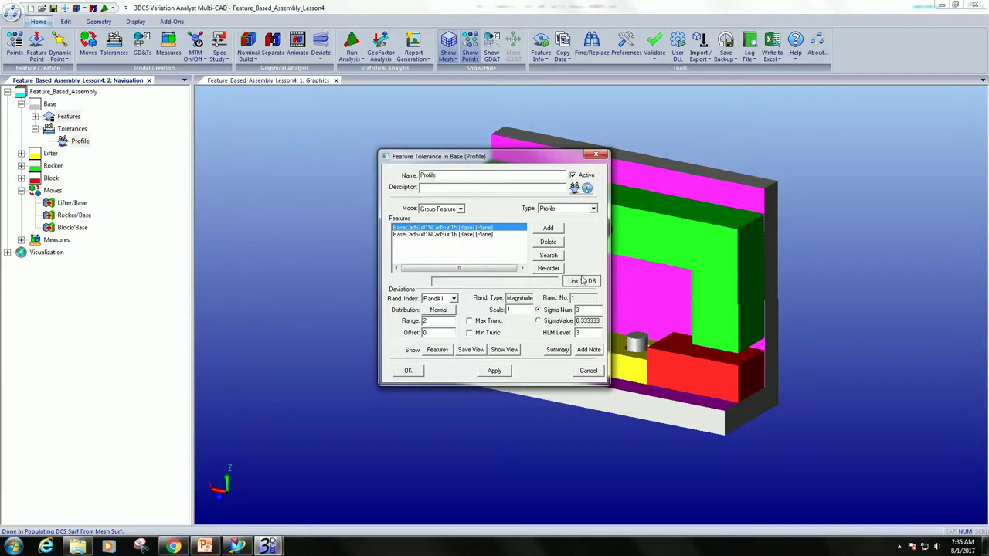
scroll(401, 259, down, 5)
scroll(390, 263, down, 5)
scroll(386, 264, down, 5)
scroll(386, 264, up, 3)
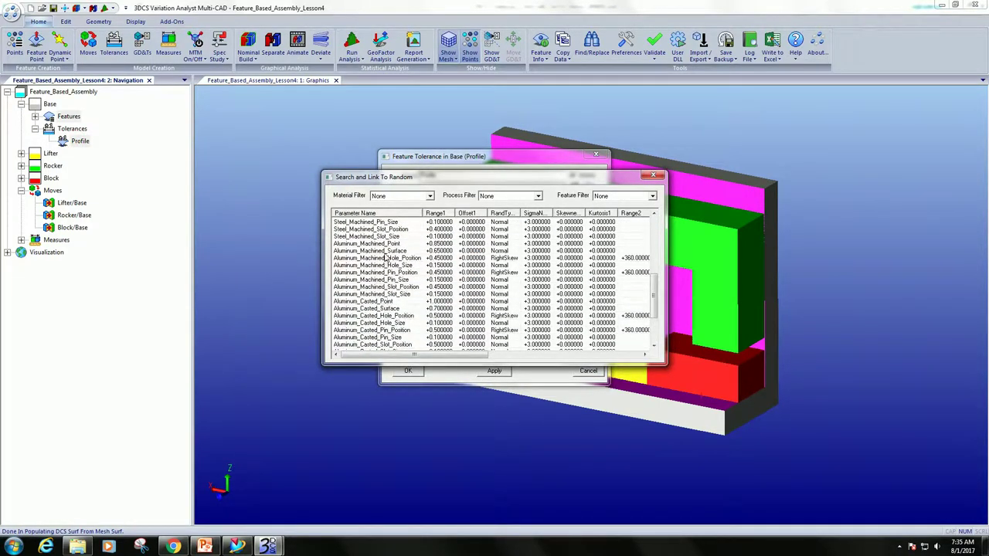
click(386, 253)
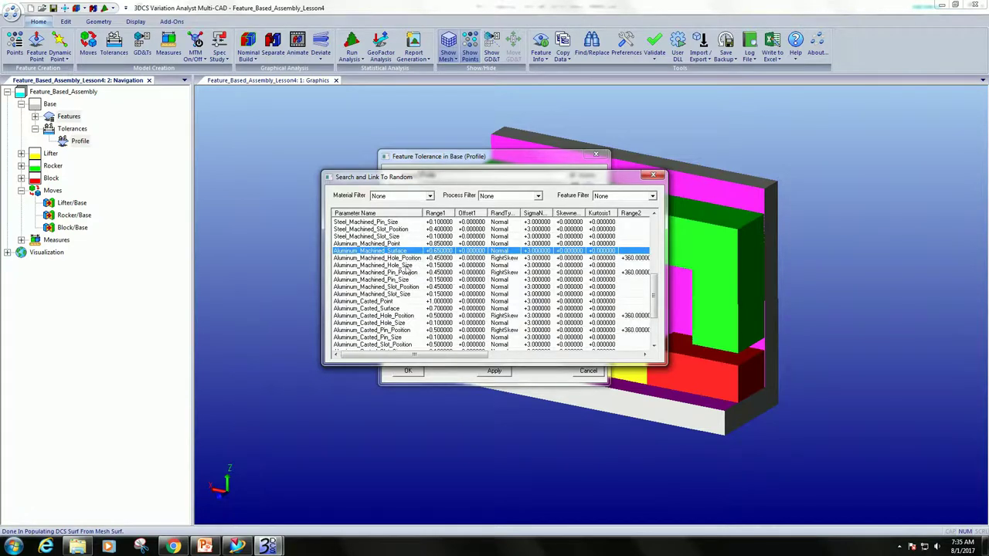
double_click(391, 252)
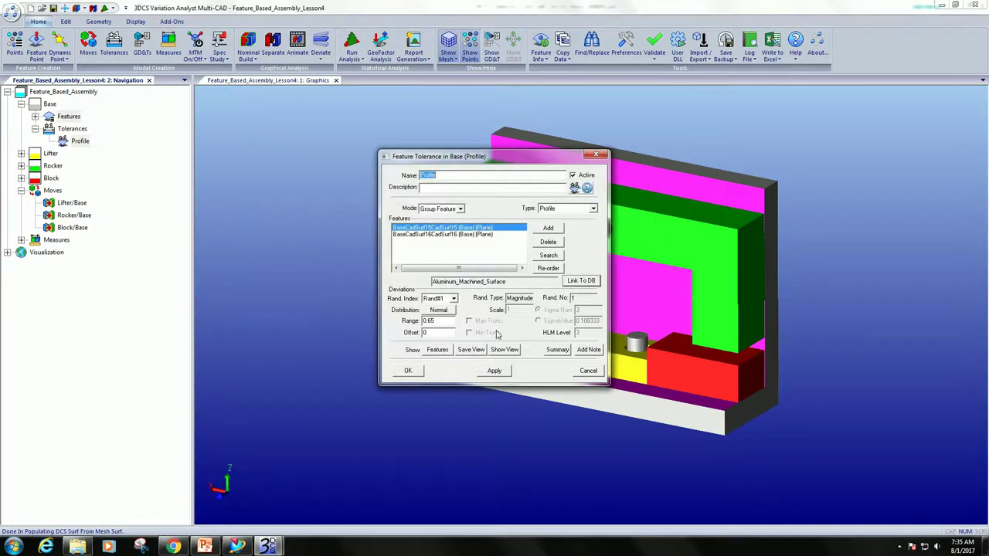
click(411, 371)
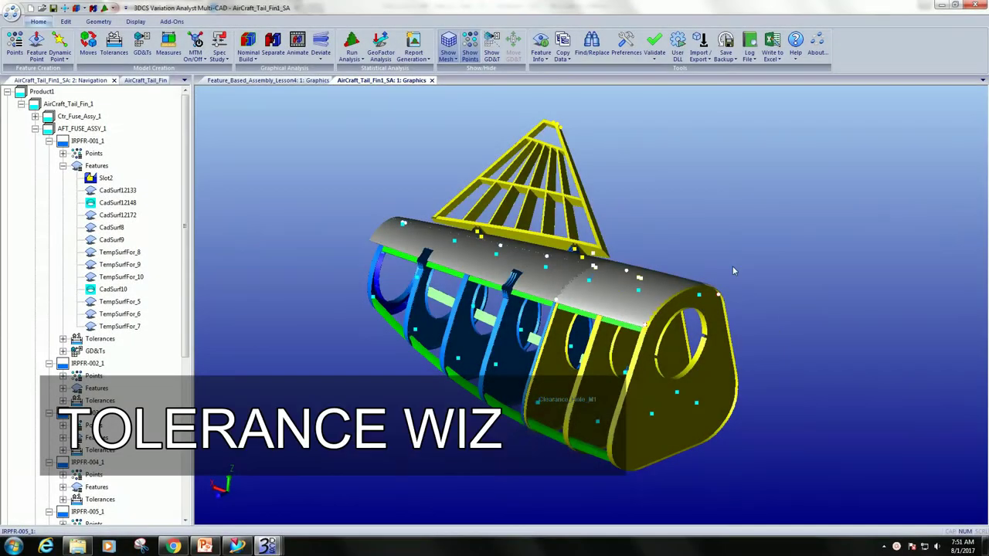
- Install dcu_tol_wizard.dll from the Extra_Dlls folder as a user library
click(681, 45)
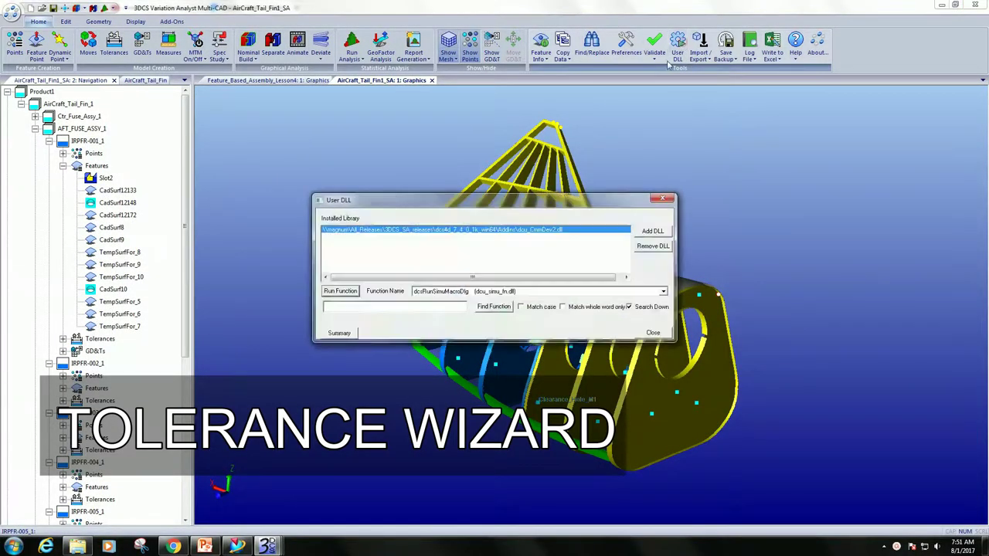
click(641, 231)
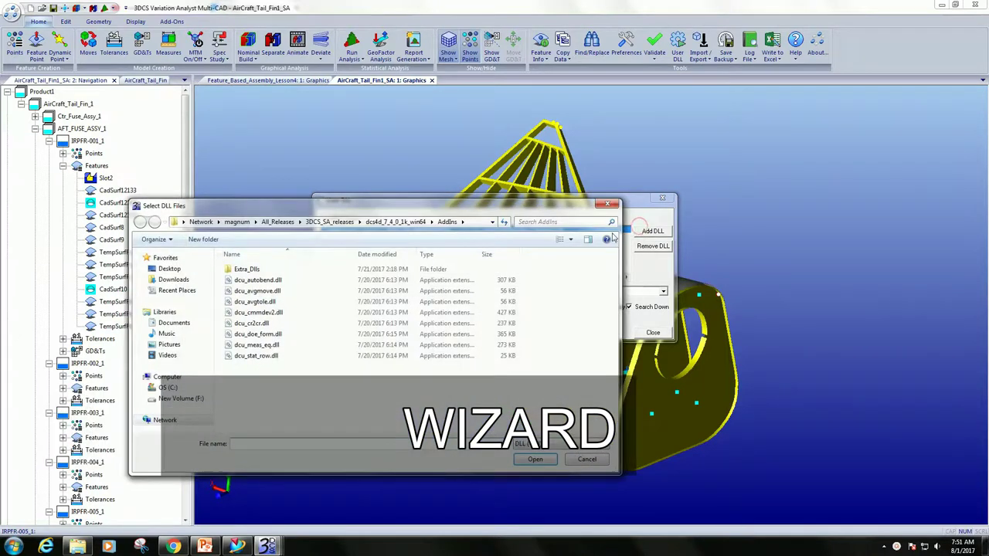
double_click(240, 271)
scroll(262, 325, down, 5)
scroll(266, 355, down, 3)
double_click(260, 395)
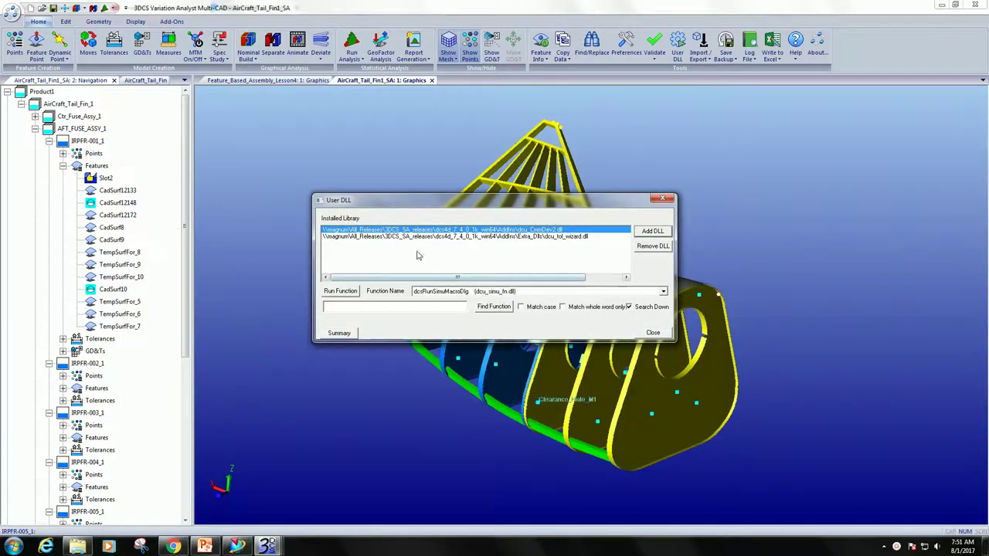
- Run the dcsTolWizard function from dcu_tol_wizard.dll
click(530, 237)
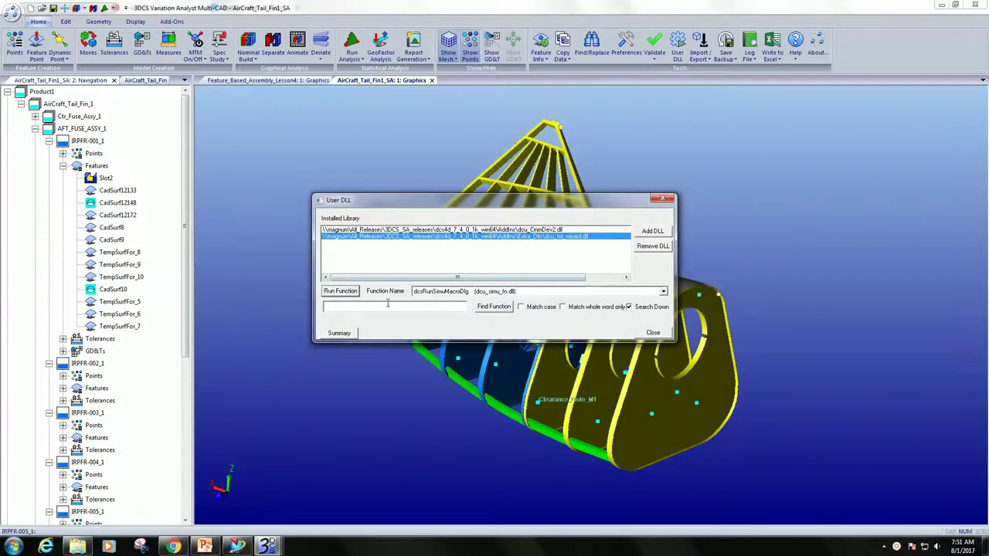
click(468, 291)
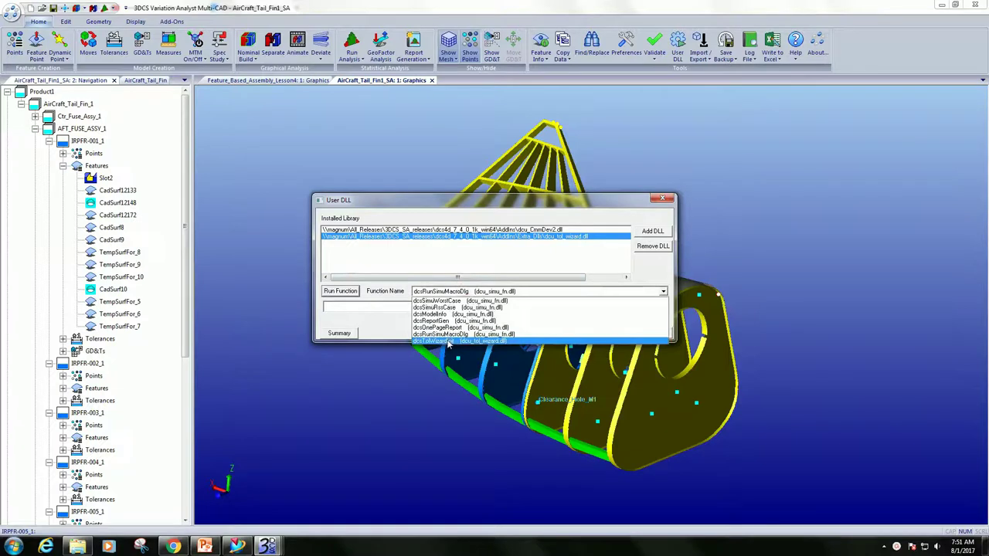
click(449, 342)
click(341, 292)
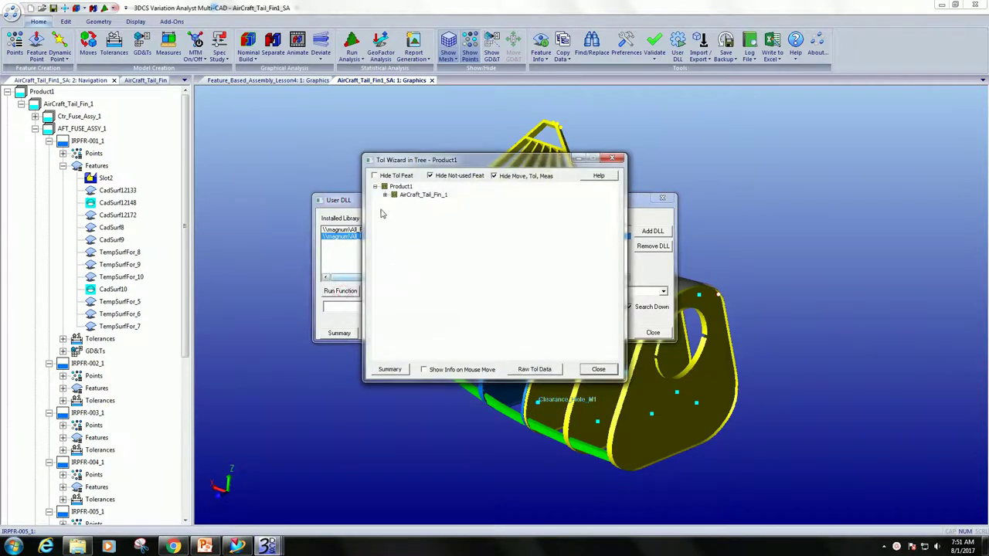
- Expand AirCraft_Tail_Fin_1, Ctr_Fuse_Assy_1 and AFT_FUSE_ASSY_1 in the Tolerance Wizard tree
click(386, 194)
click(393, 203)
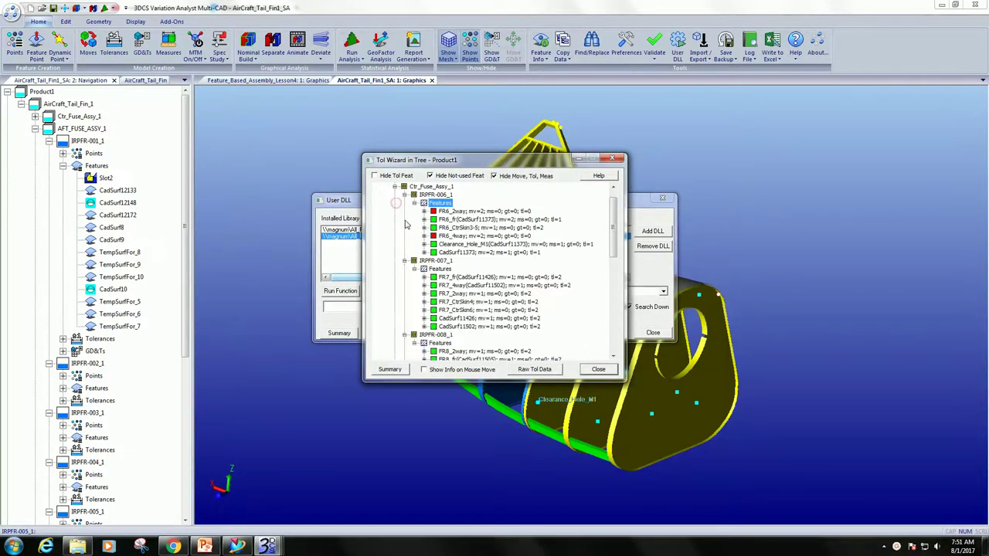
scroll(405, 224, down, 5)
scroll(415, 237, down, 5)
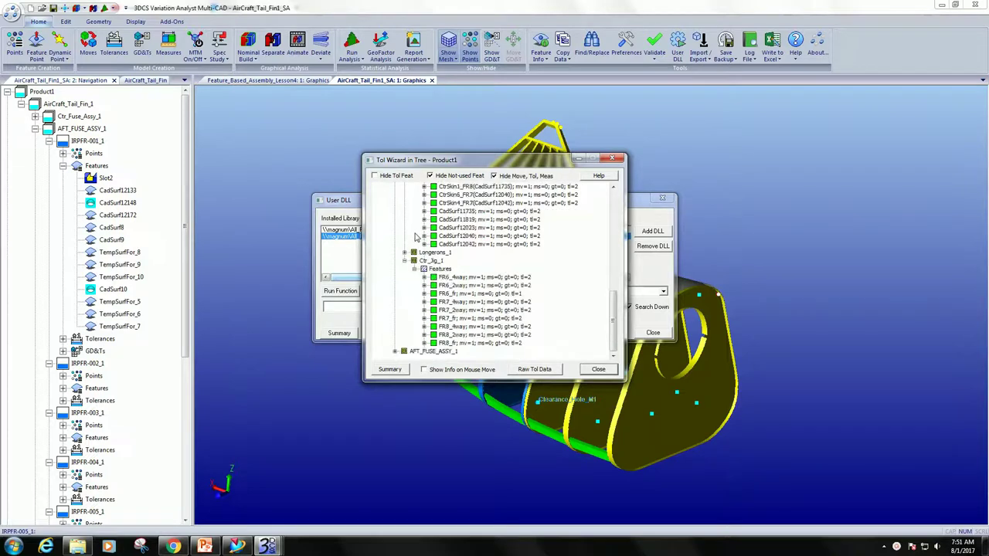
click(395, 351)
scroll(448, 232, down, 3)
scroll(452, 220, down, 3)
scroll(456, 211, down, 3)
scroll(456, 211, down, 1)
- Generate the tolerance tree text summary, read through it, and close it
click(390, 370)
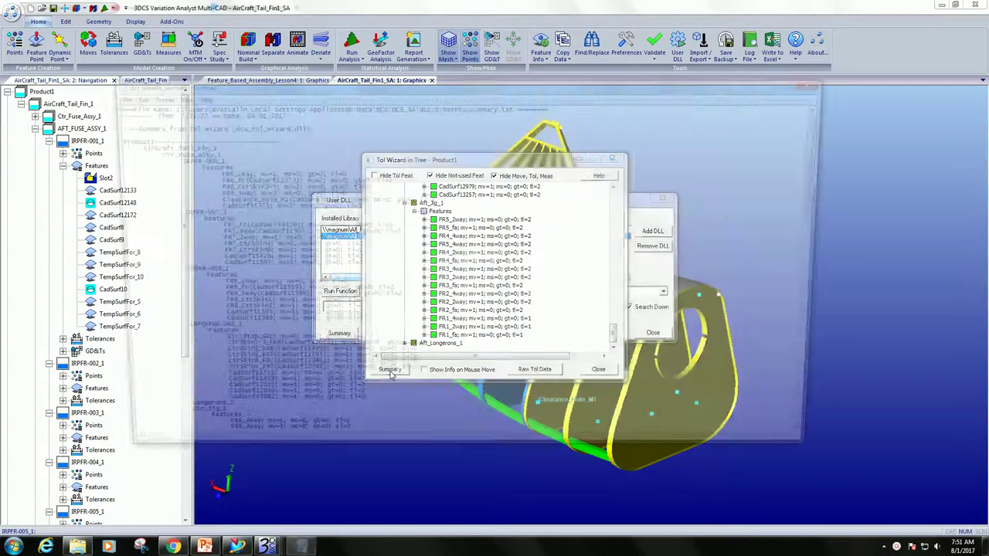
scroll(319, 259, down, 5)
scroll(319, 259, down, 5)
scroll(319, 259, down, 5)
scroll(319, 259, down, 5)
scroll(319, 259, down, 5)
scroll(320, 259, down, 5)
scroll(320, 260, down, 6)
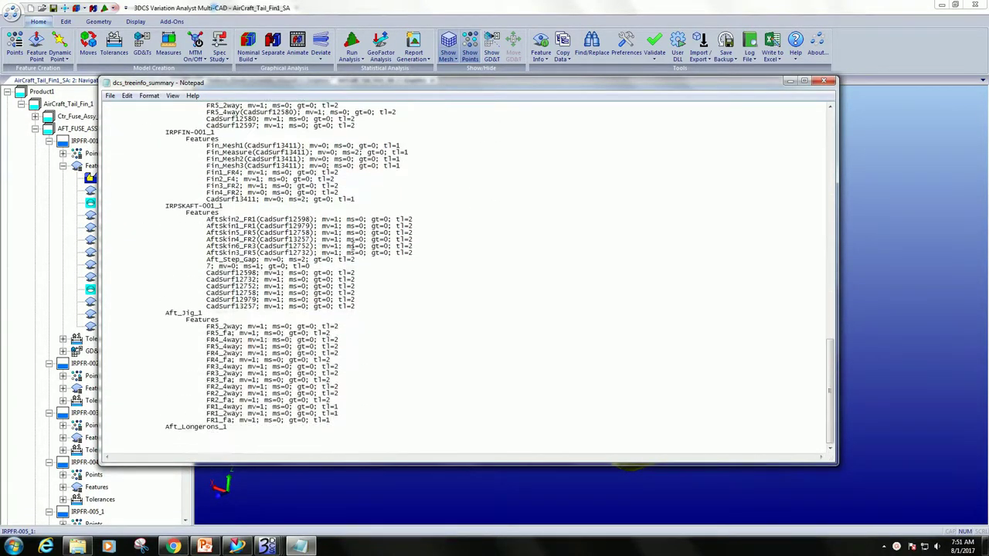
click(824, 81)
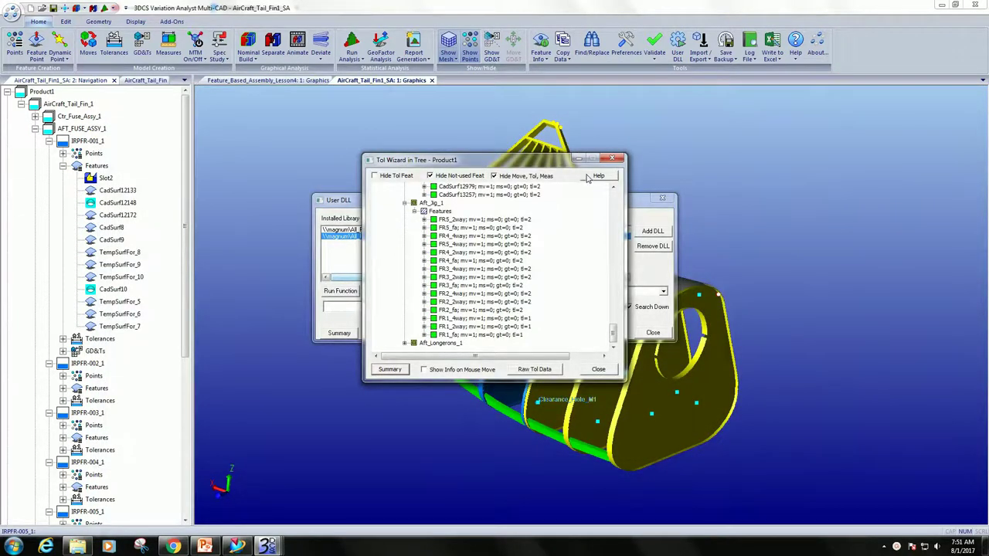
- View the wizard help text, then close the Tolerance Wizard and the User DLL list
click(589, 177)
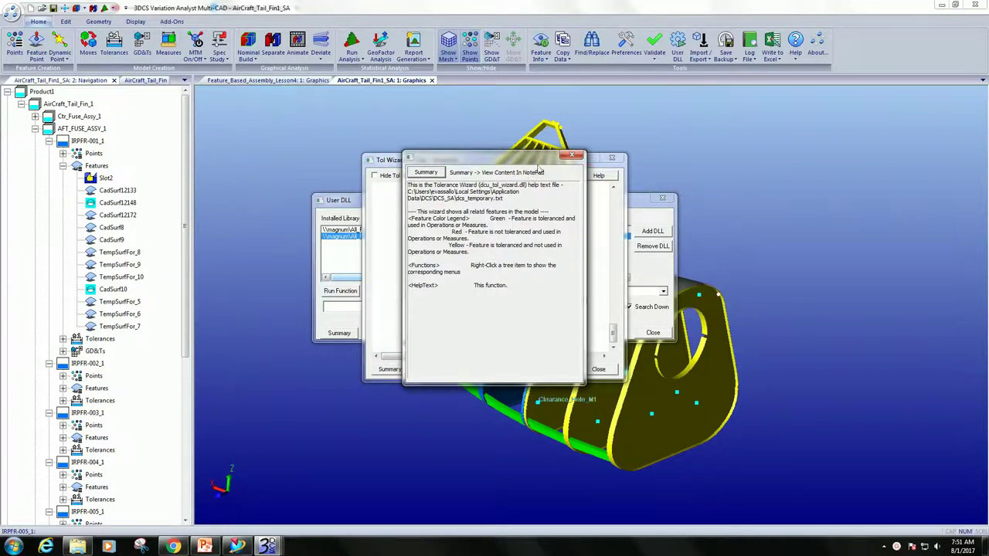
click(572, 155)
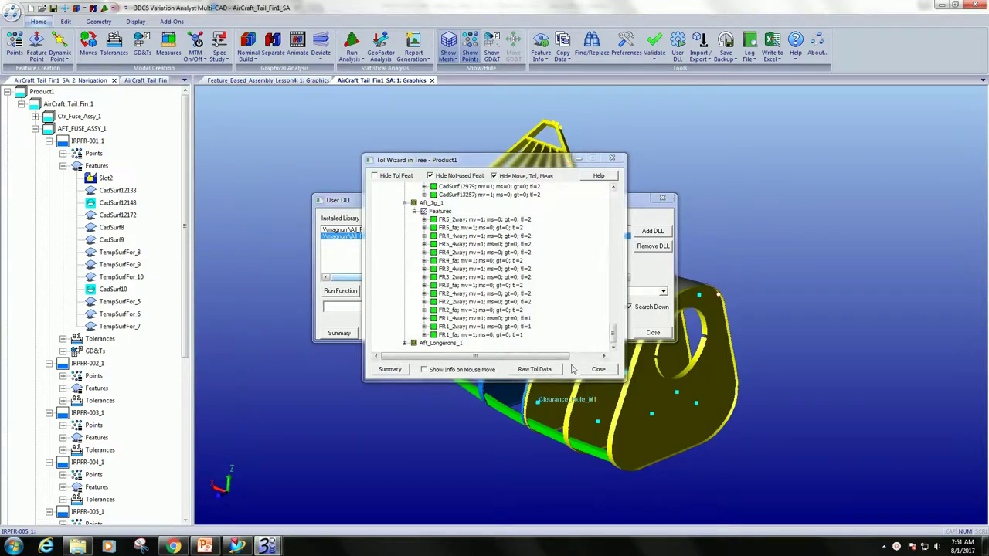
click(607, 370)
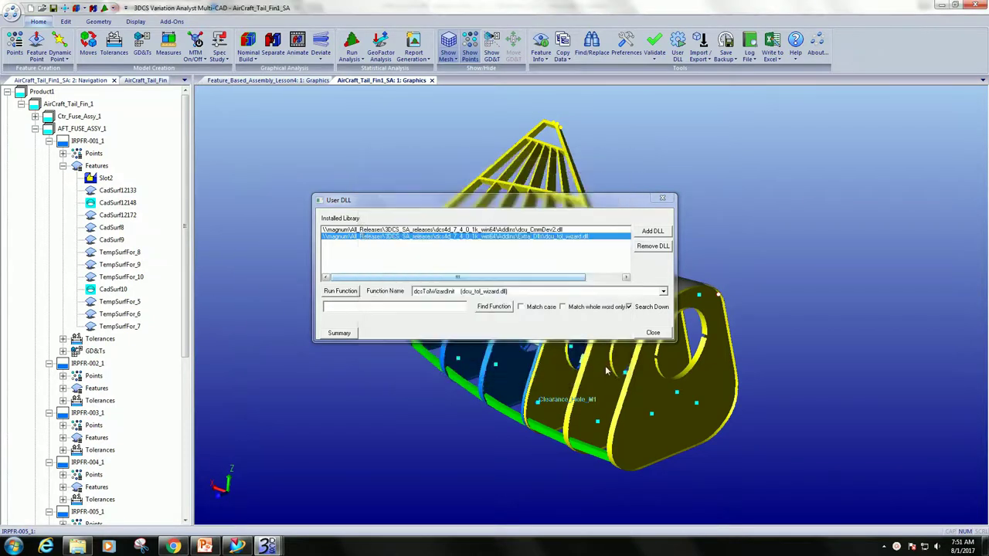
click(653, 333)
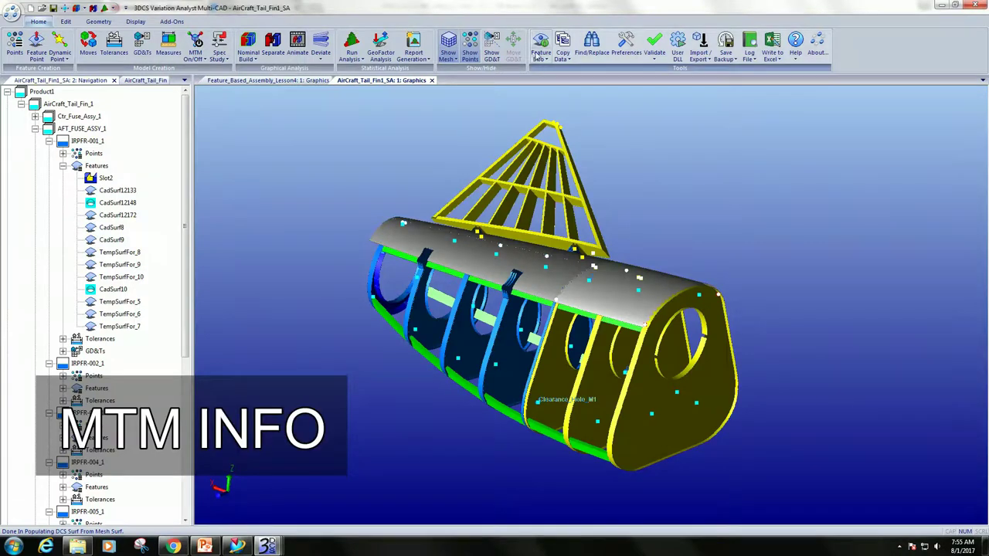
click(541, 54)
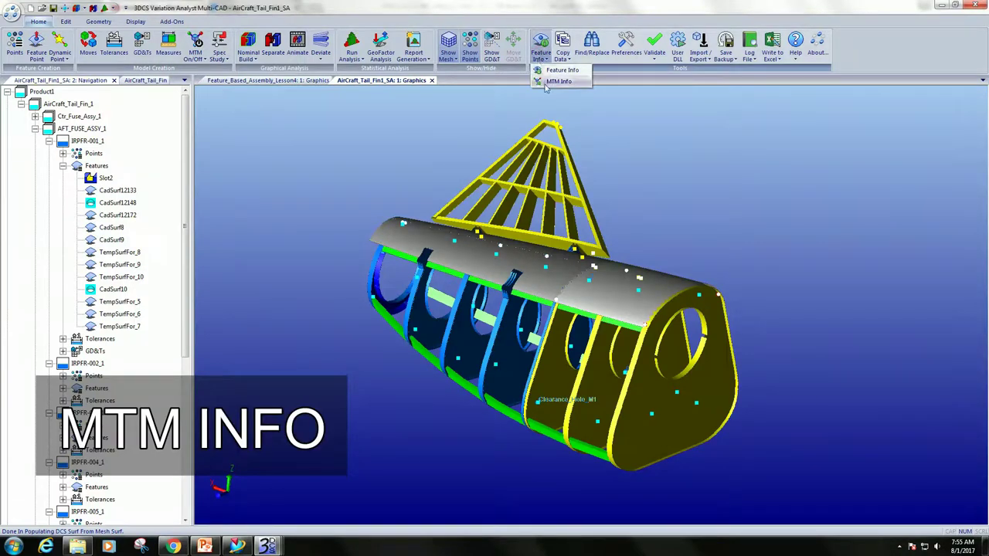
click(549, 83)
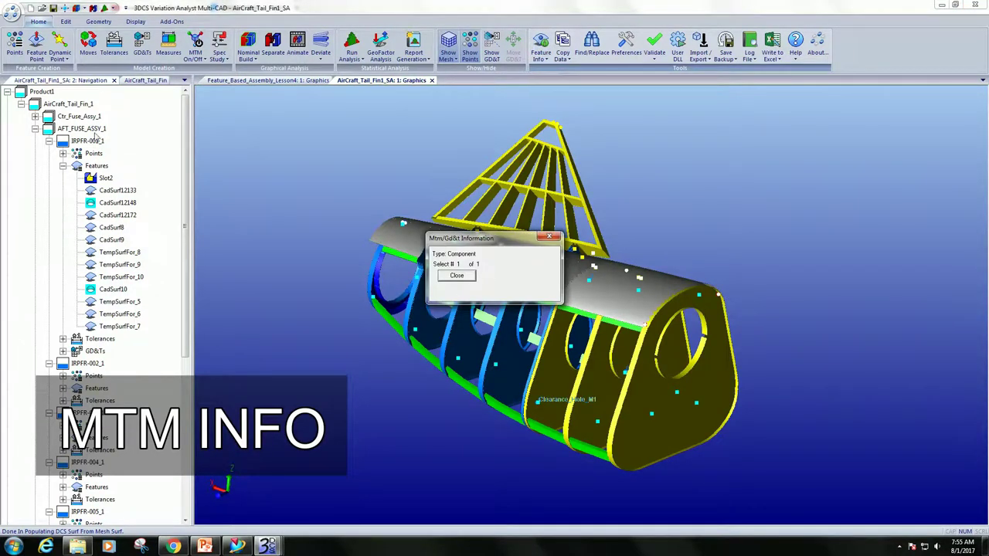
click(37, 91)
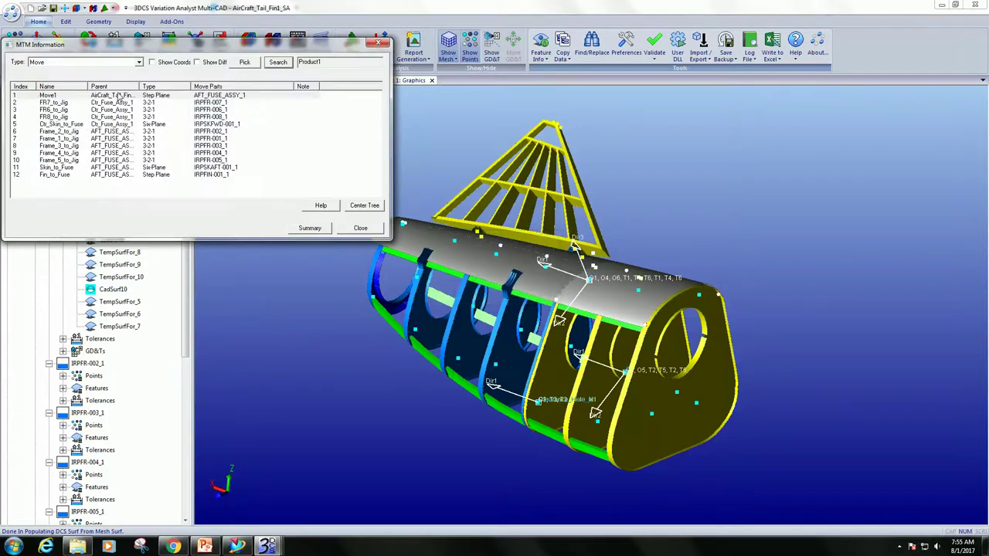
click(107, 66)
click(100, 78)
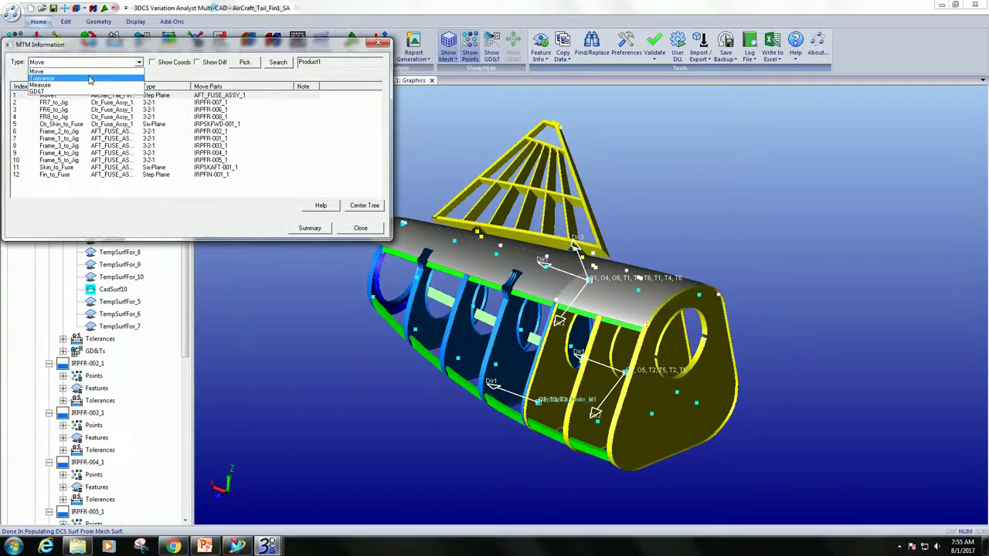
click(86, 63)
click(68, 84)
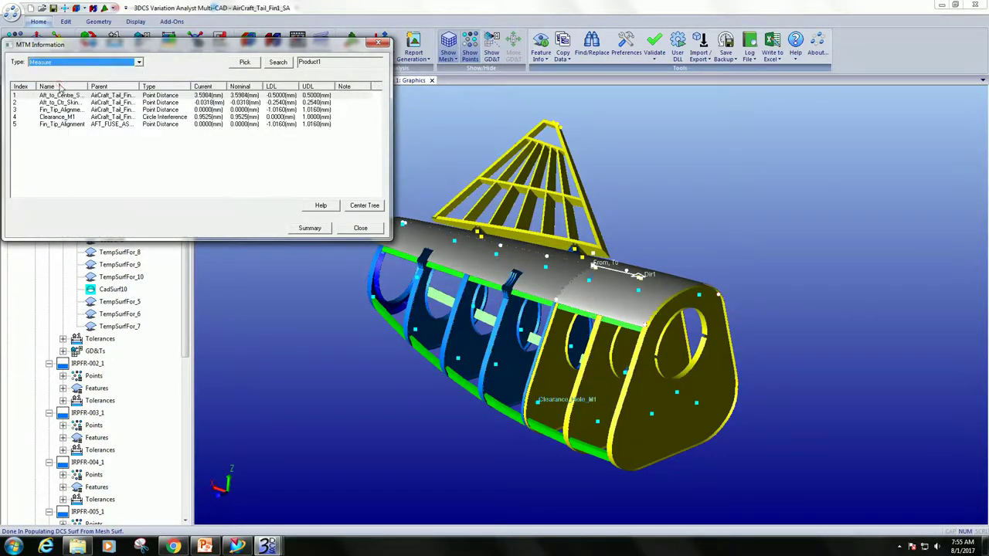
click(75, 61)
click(48, 92)
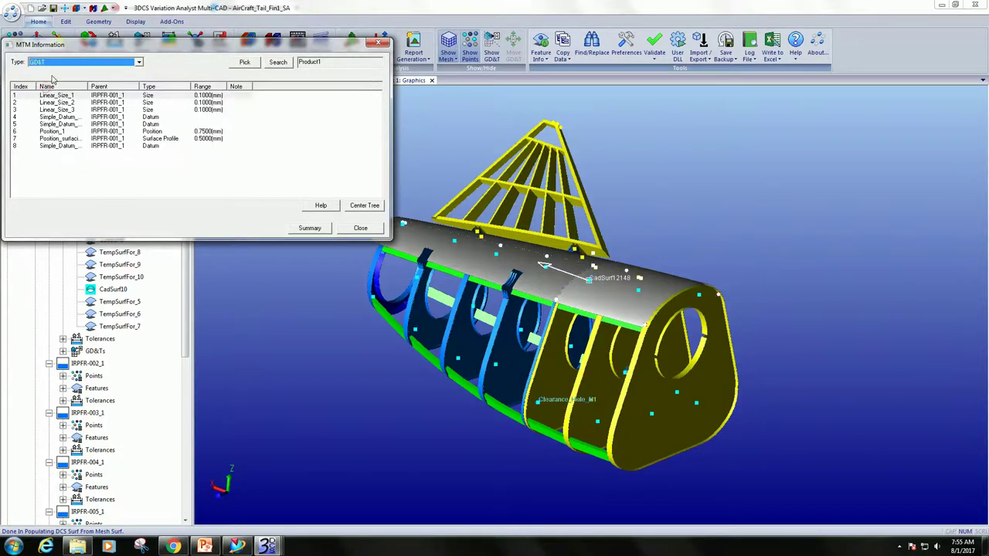
click(129, 65)
click(75, 72)
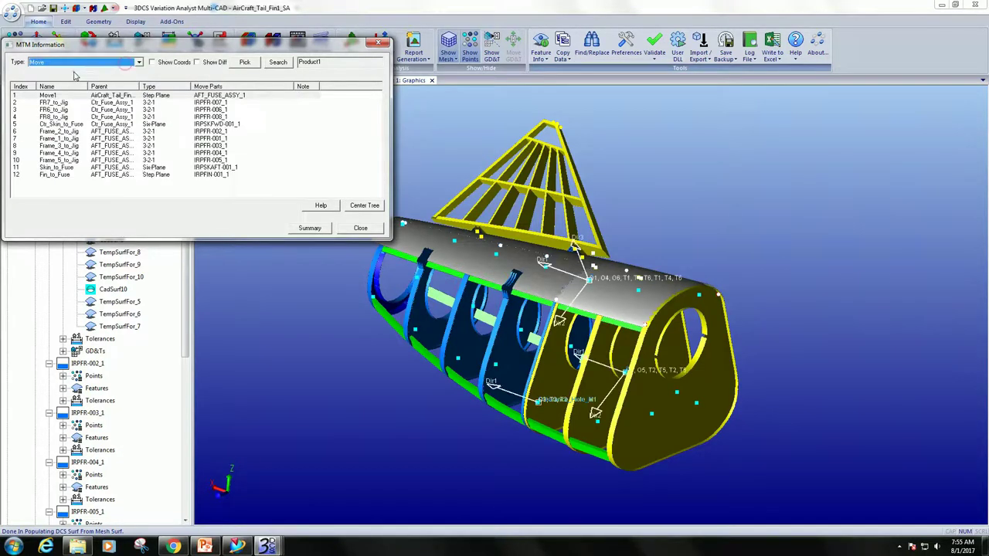
click(153, 63)
click(198, 63)
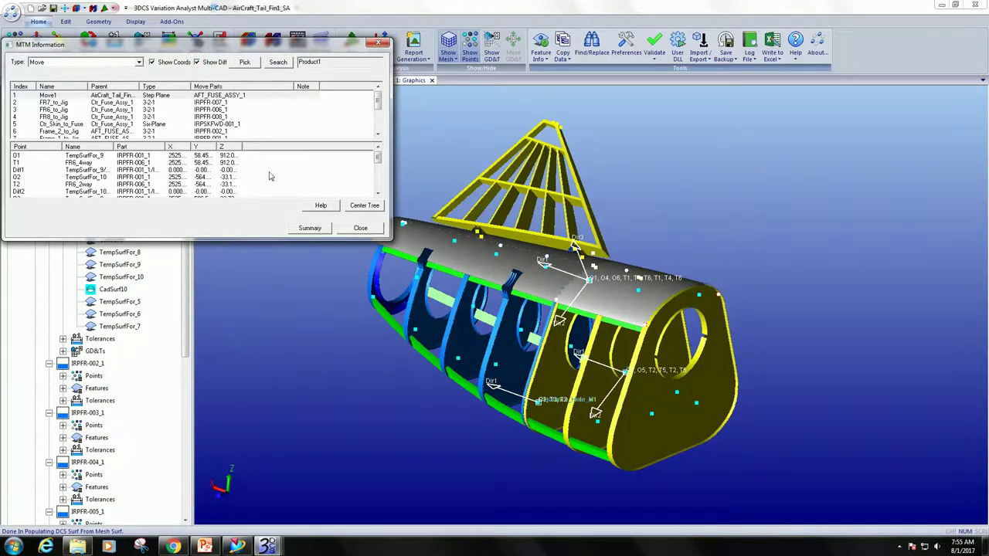
scroll(379, 159, down, 2)
scroll(378, 159, up, 2)
scroll(378, 110, down, 2)
click(310, 228)
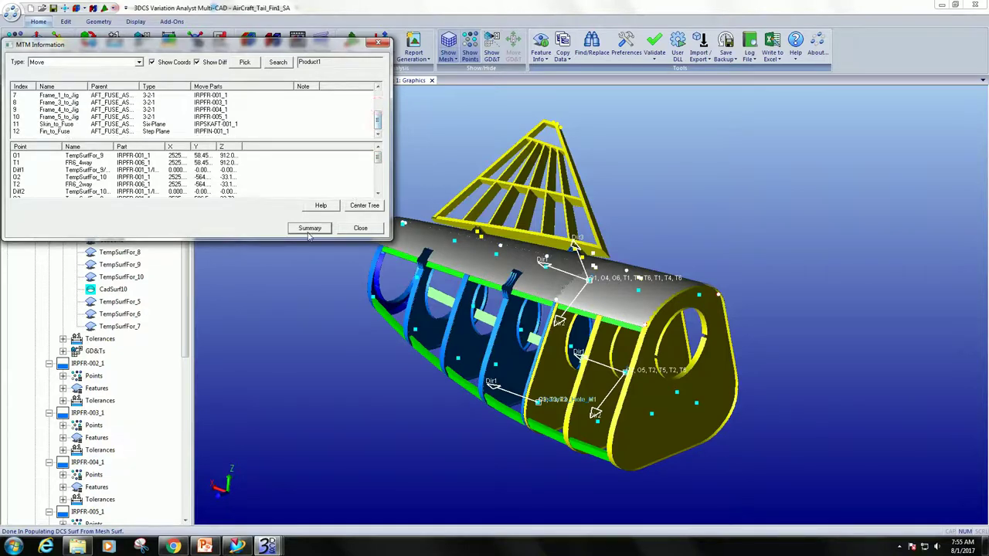
scroll(351, 319, down, 2)
scroll(348, 313, up, 2)
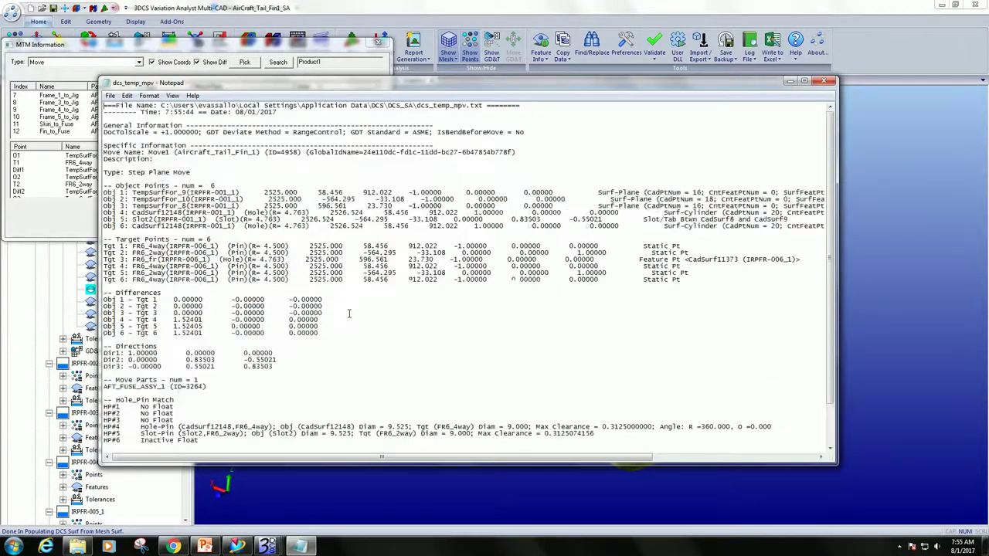
click(825, 82)
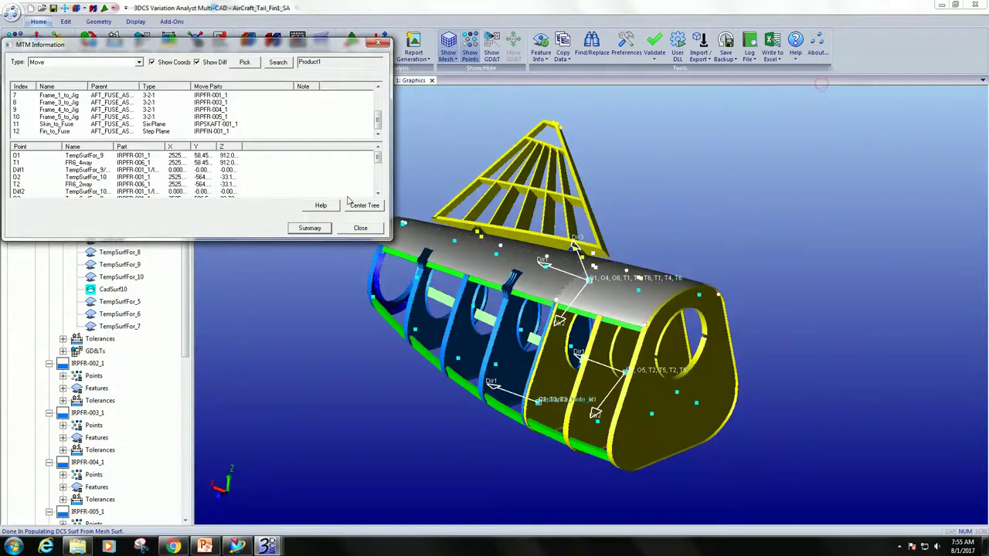
click(358, 227)
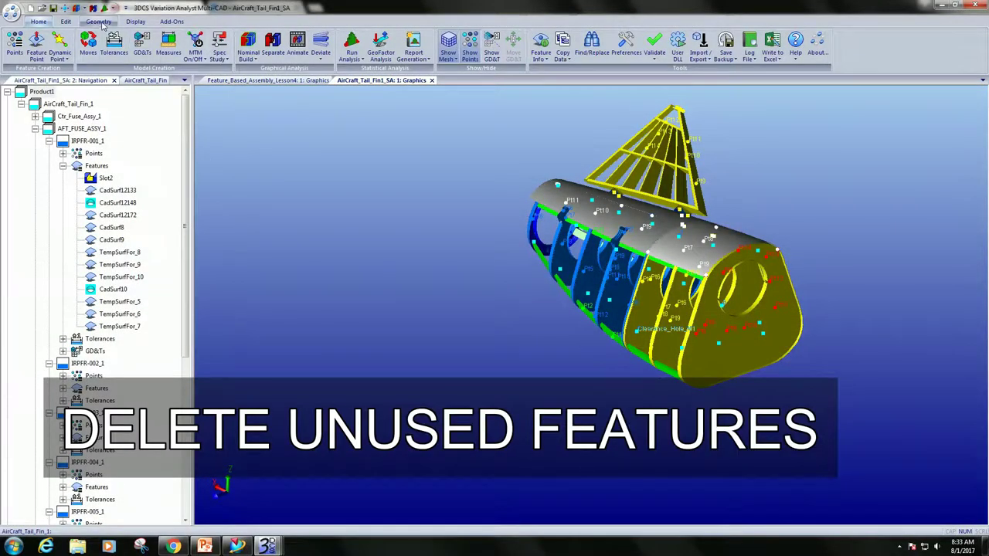
- Delete all unused geometry via Delete Unused Information, review the log, then open Preferences
click(99, 21)
click(69, 60)
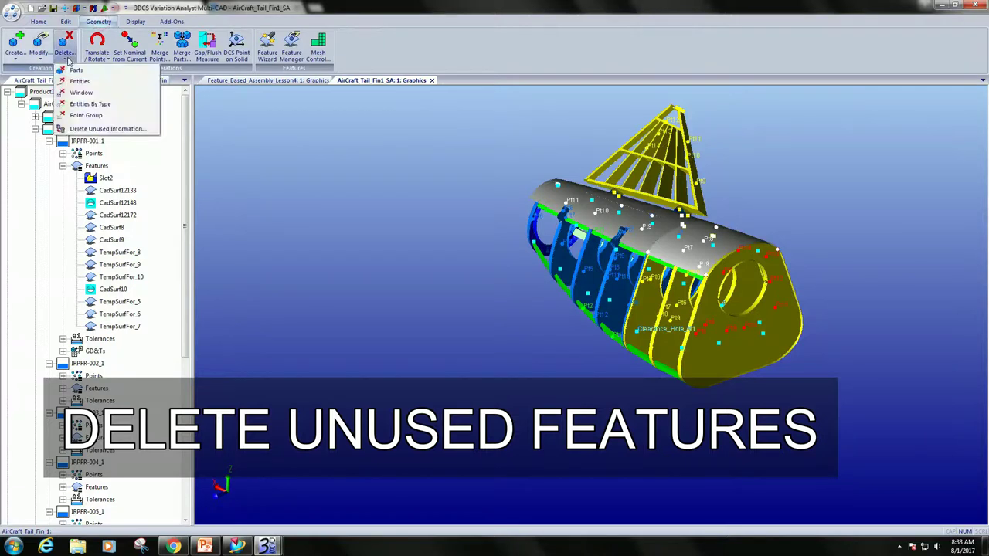
click(91, 127)
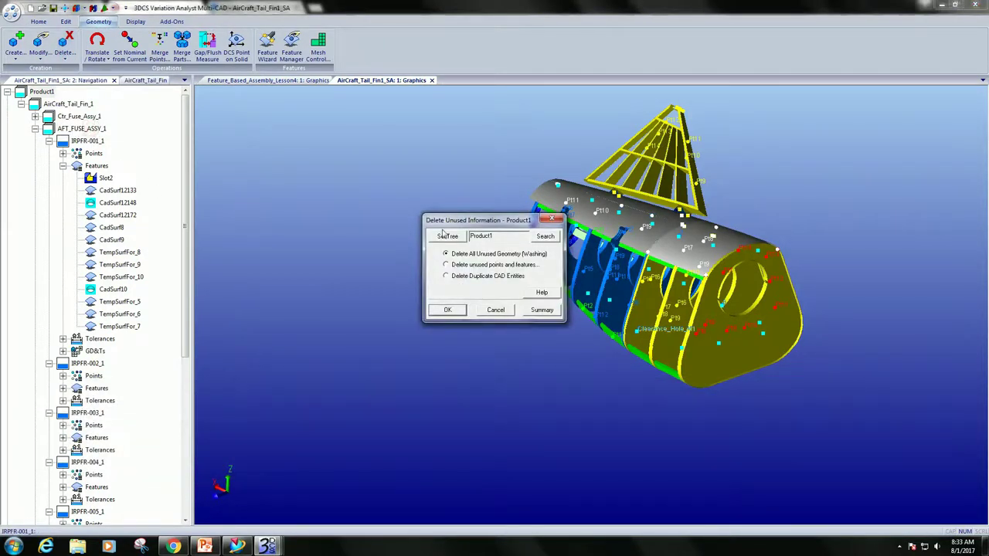
click(458, 310)
scroll(356, 258, down, 8)
scroll(340, 258, down, 2)
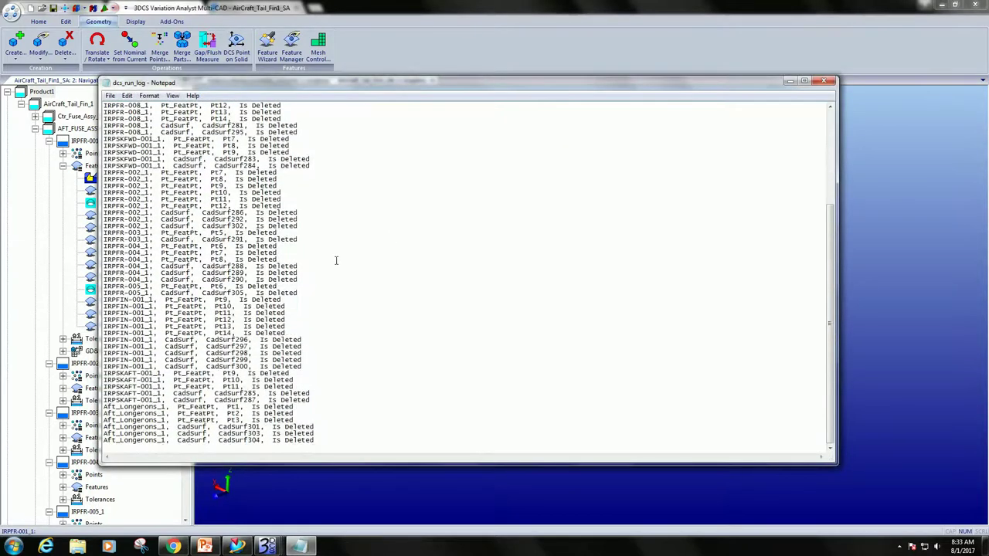
scroll(340, 259, up, 4)
scroll(346, 255, up, 3)
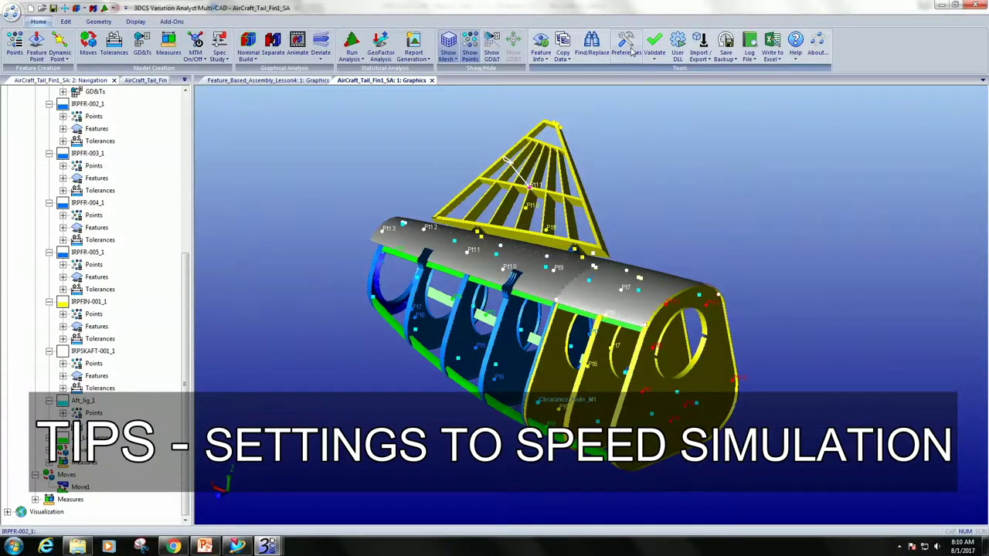
click(631, 49)
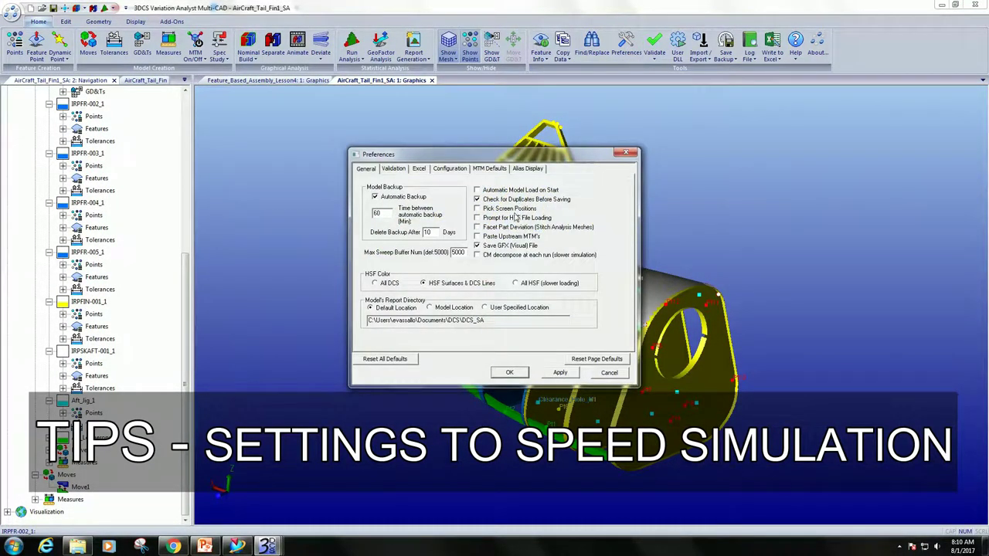
- Switch Preferences to the Validation tab containing the Detailed HLM/GF setting
click(395, 169)
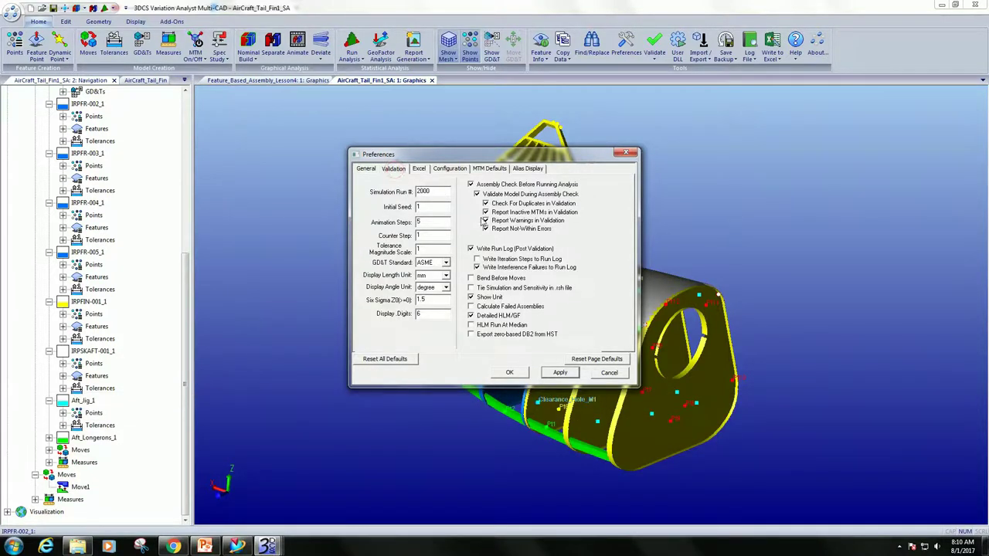